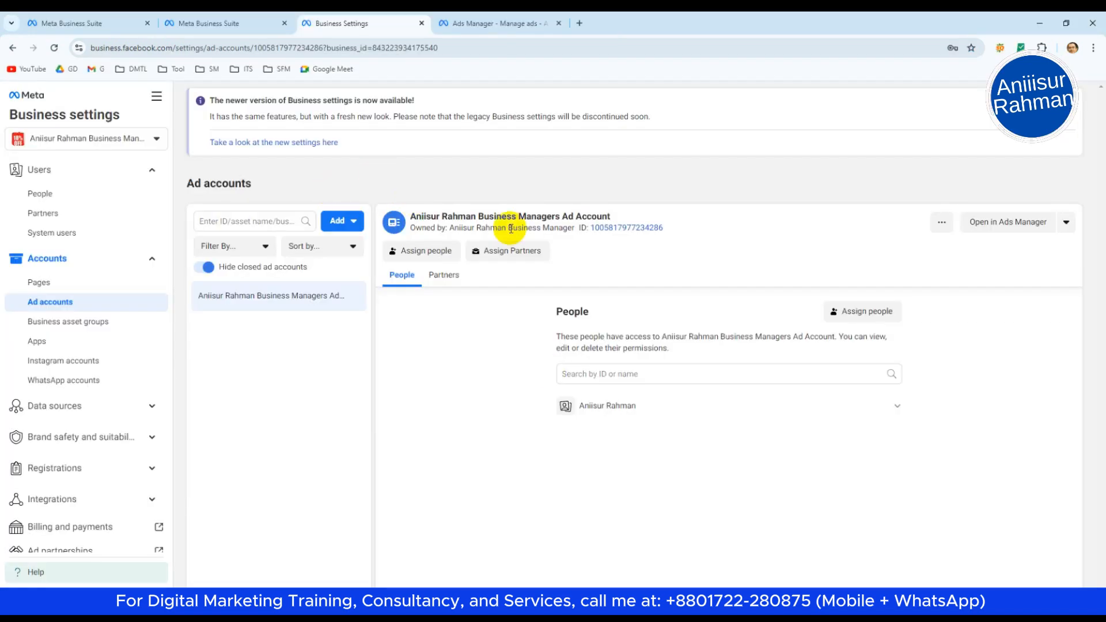
Switch to Ads Manager and create a new campaign with the Sales objective and the Manual sales campaign setup
{"action": "left_click", "coordinate": [1018, 228]}
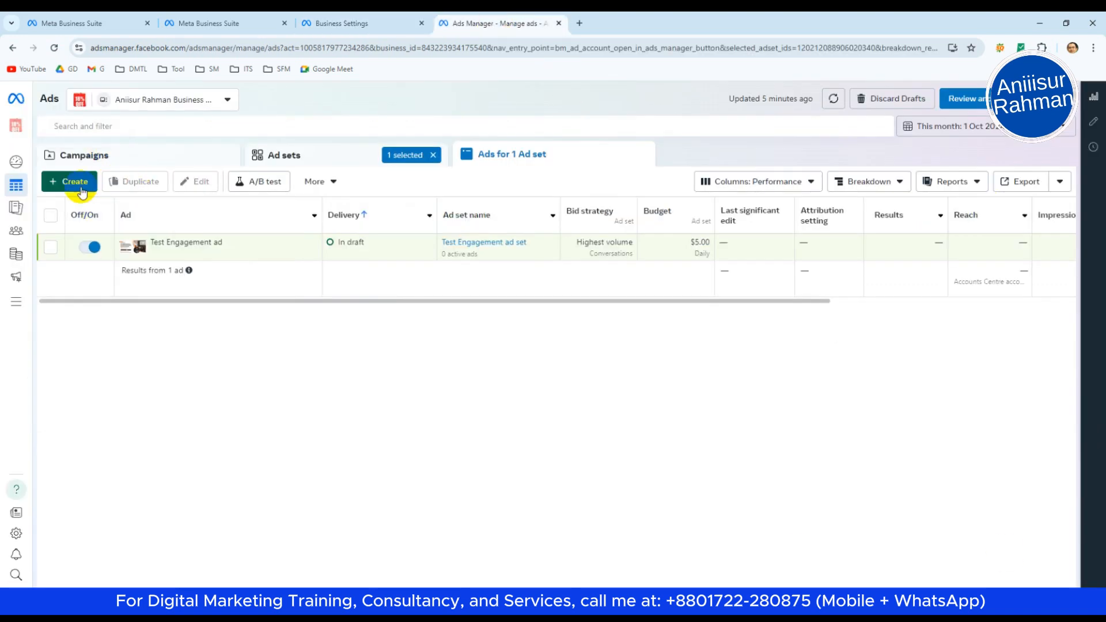
{"action": "left_click", "coordinate": [79, 193]}
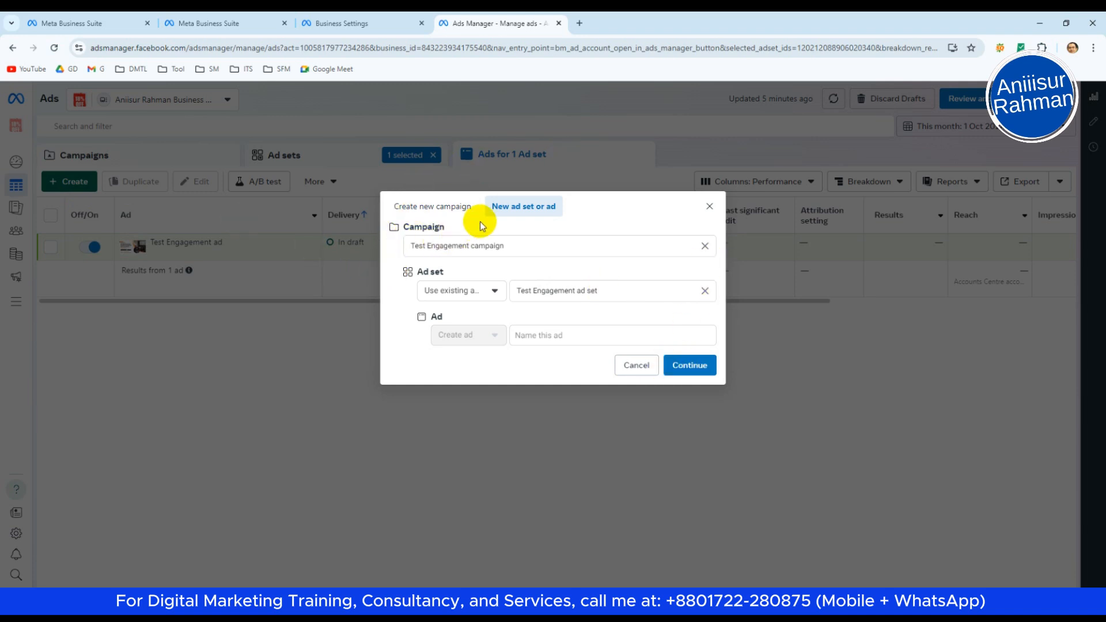
{"action": "left_click", "coordinate": [439, 215]}
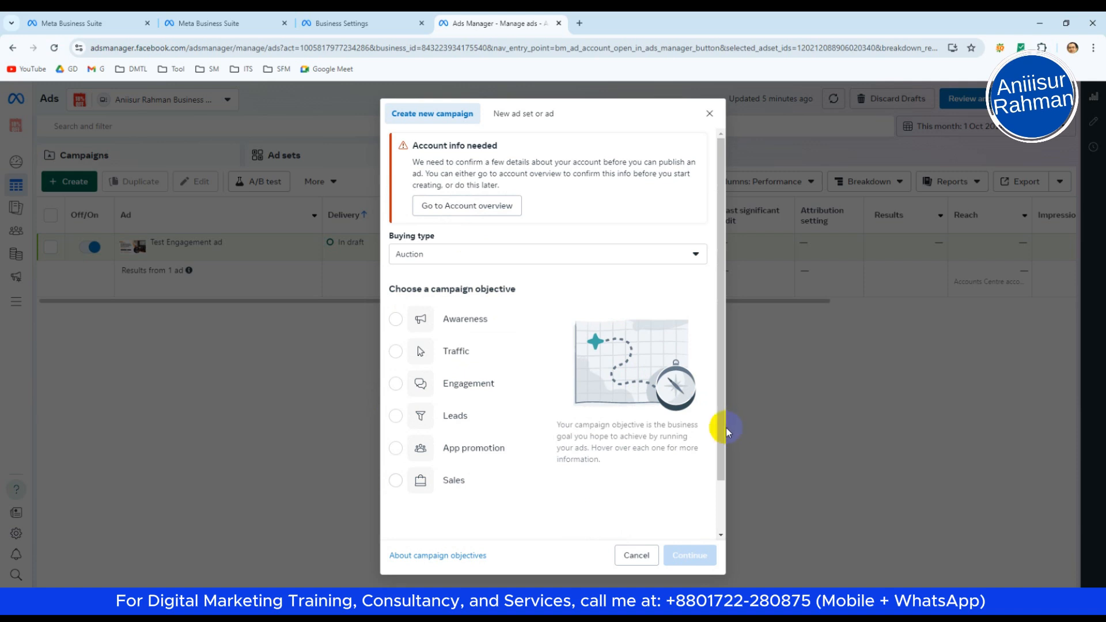
{"action": "scroll", "coordinate": [716, 469], "scroll_direction": "down", "scroll_amount": 1}
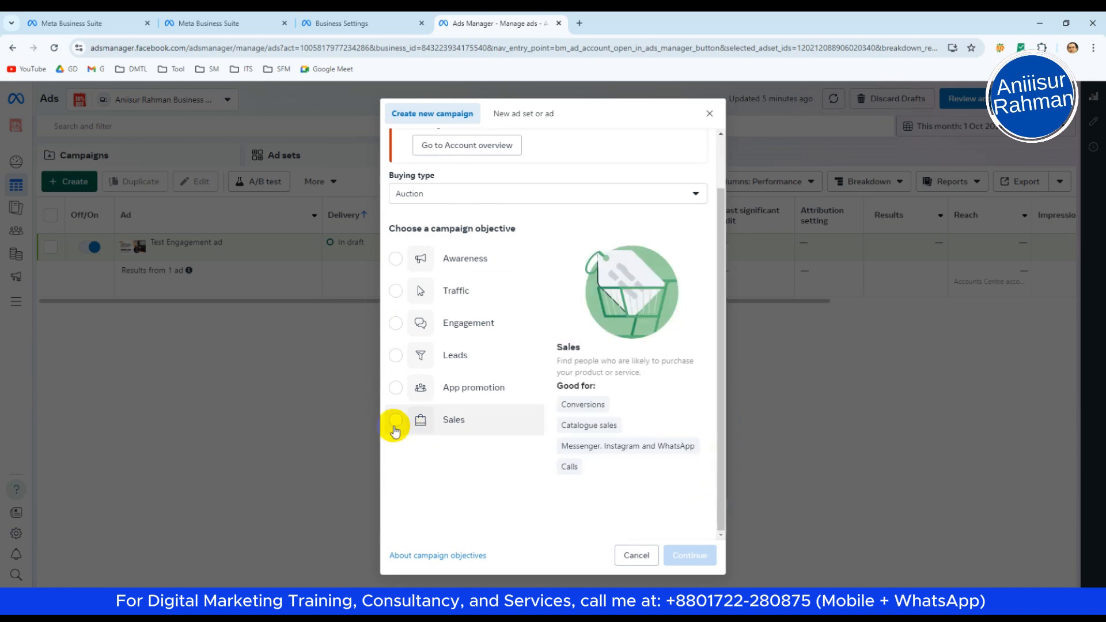
{"action": "left_click", "coordinate": [394, 427]}
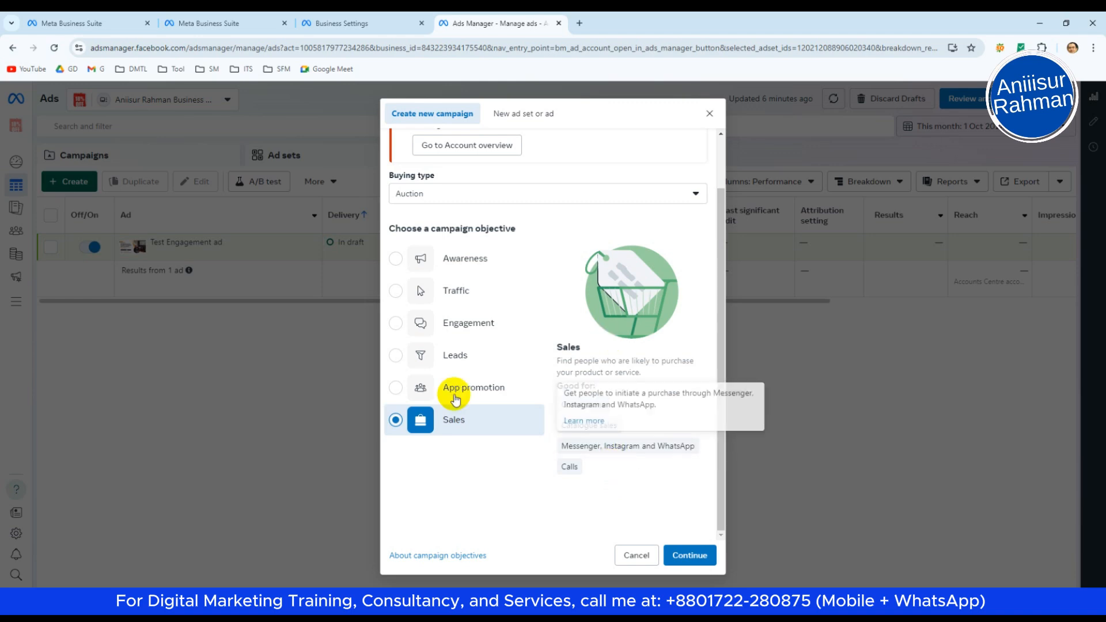
{"action": "left_click", "coordinate": [696, 555]}
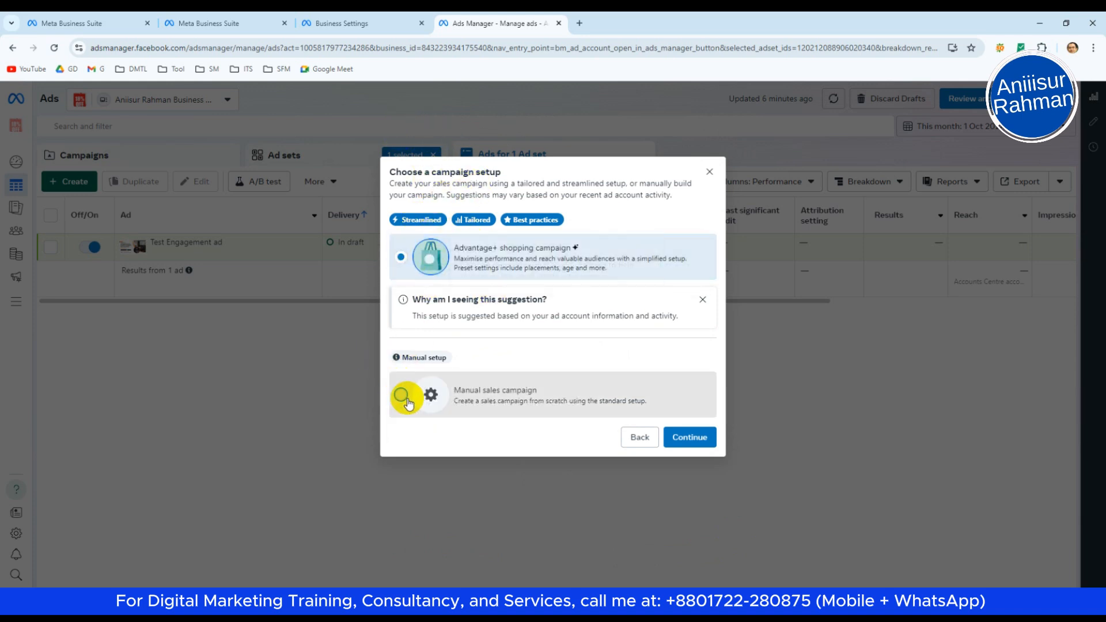
{"action": "left_click", "coordinate": [406, 396]}
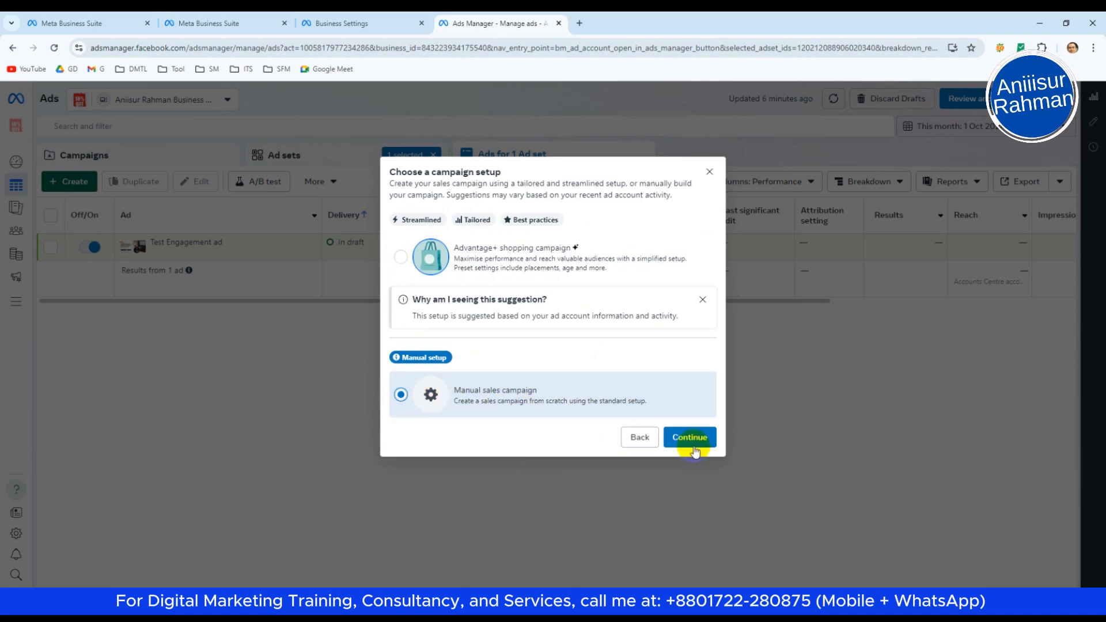
{"action": "left_click", "coordinate": [694, 449]}
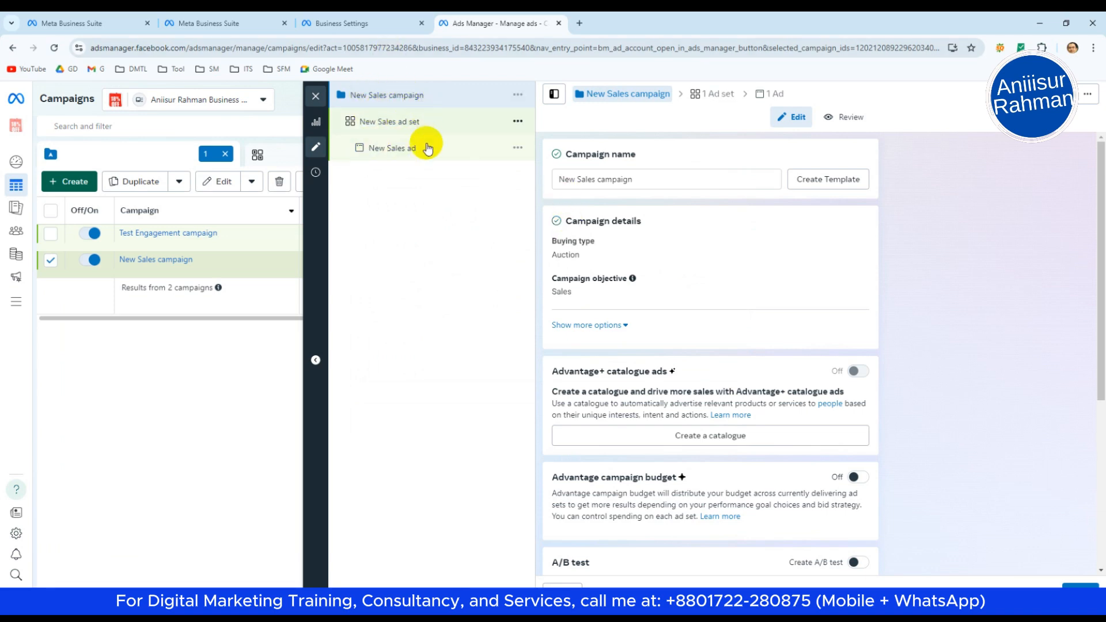
Rename the campaign as Test New Sales campaign and its ad set as Test New Sales ad set
{"action": "left_click", "coordinate": [561, 180]}
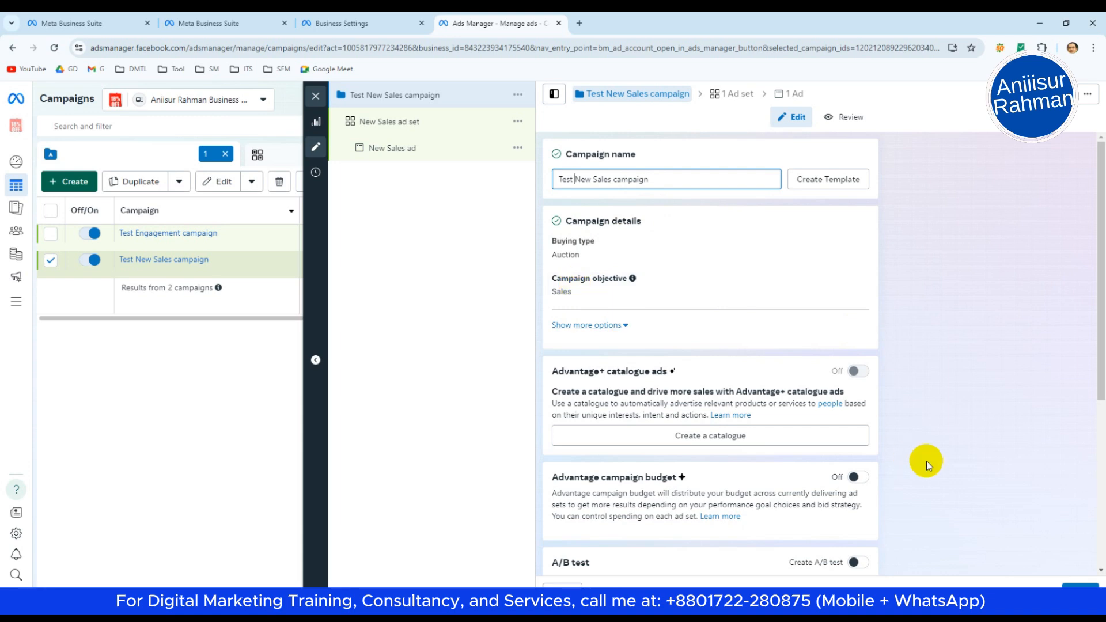
{"action": "left_click_drag", "start_coordinate": [1099, 316], "coordinate": [1093, 501]}
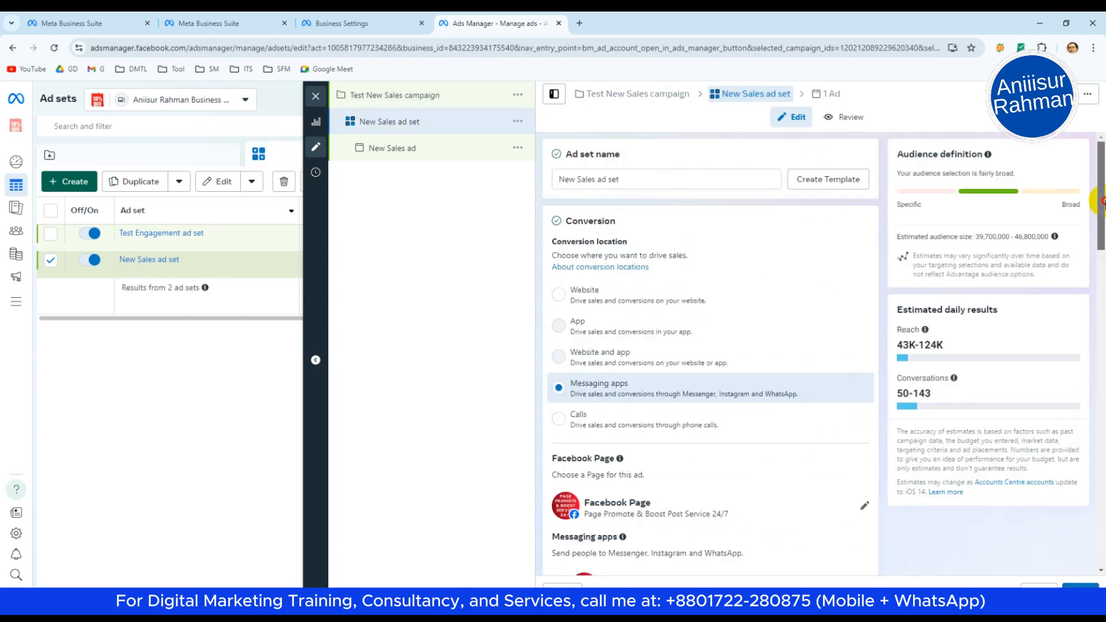
{"action": "left_click", "coordinate": [559, 180]}
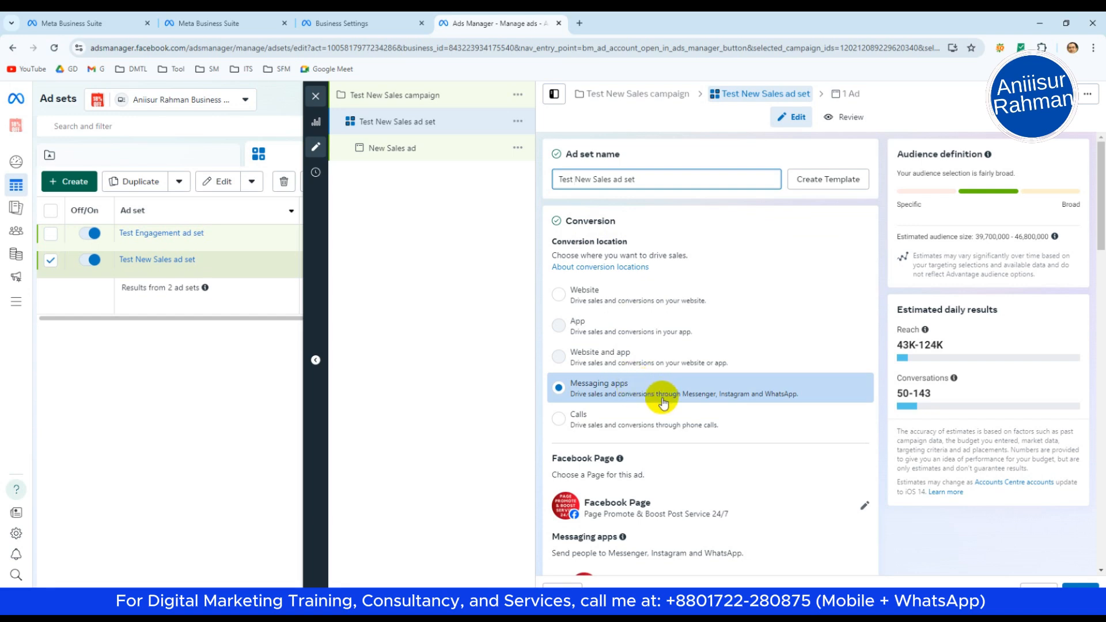
Choose Page Promote & Boost Post Service 24/7 as the ad set's Facebook Page
{"action": "left_click_drag", "start_coordinate": [1097, 240], "coordinate": [1099, 262]}
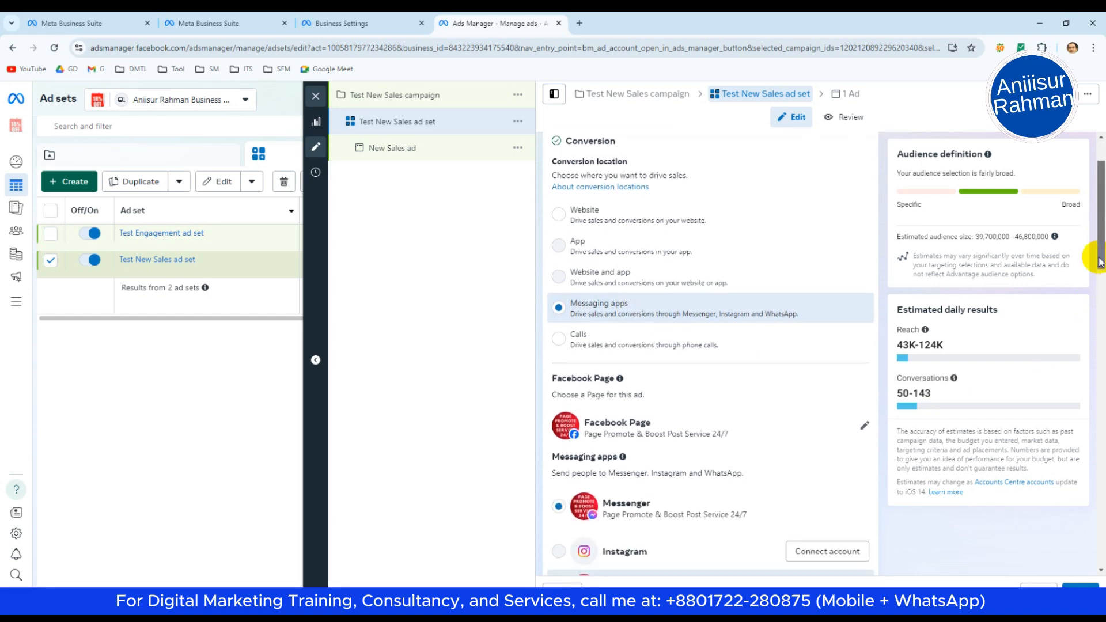
{"action": "scroll", "coordinate": [1100, 222], "scroll_direction": "down", "scroll_amount": 1}
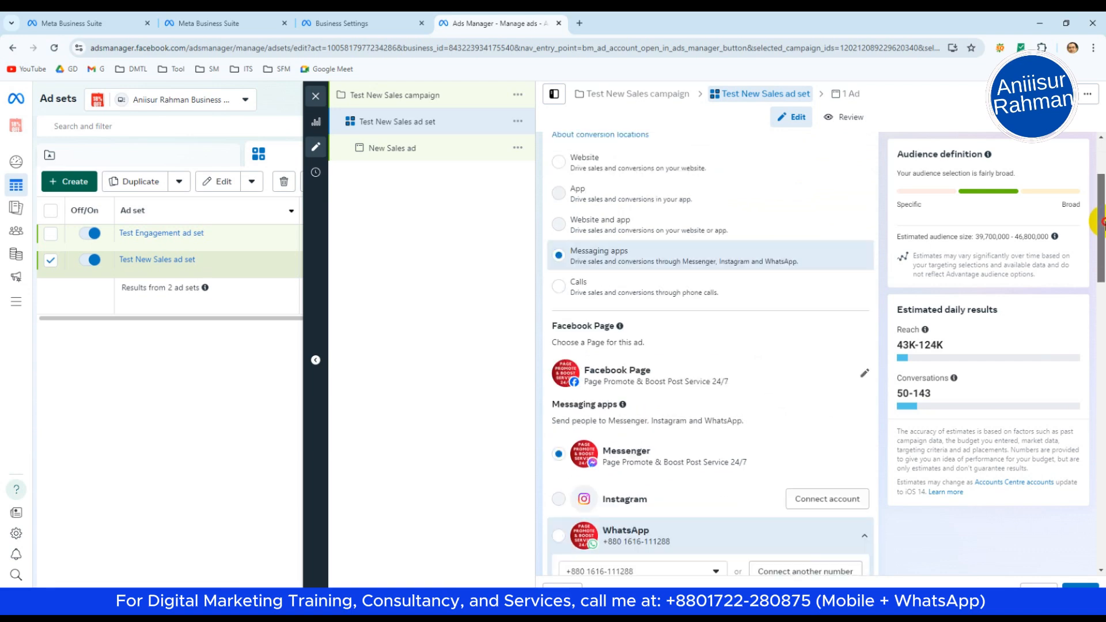
{"action": "scroll", "coordinate": [1098, 222], "scroll_direction": "down", "scroll_amount": 1}
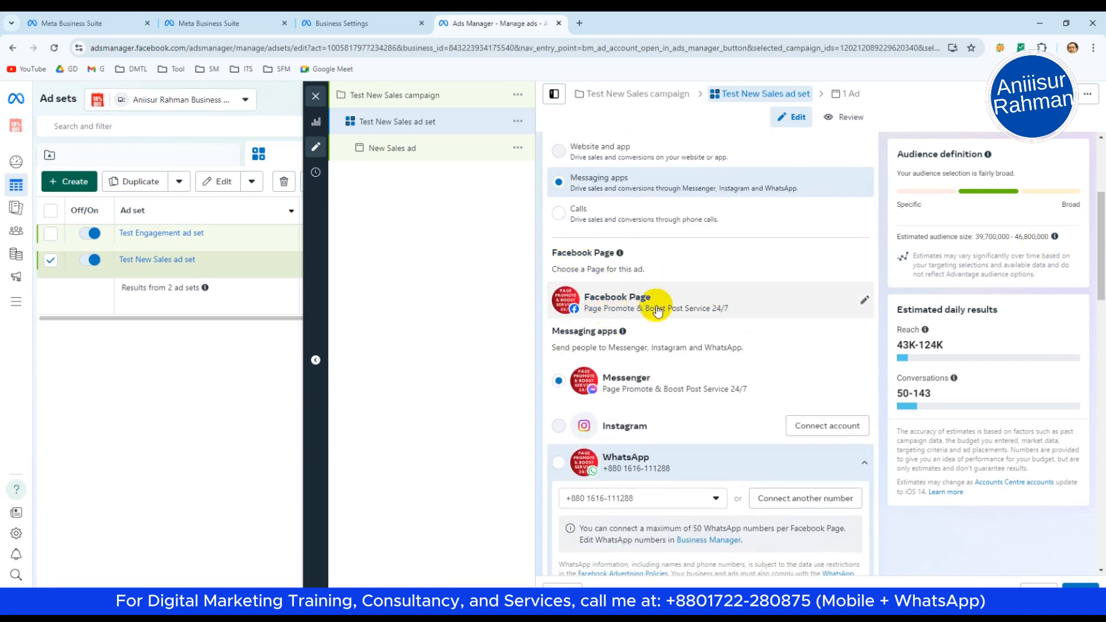
{"action": "left_click", "coordinate": [629, 307]}
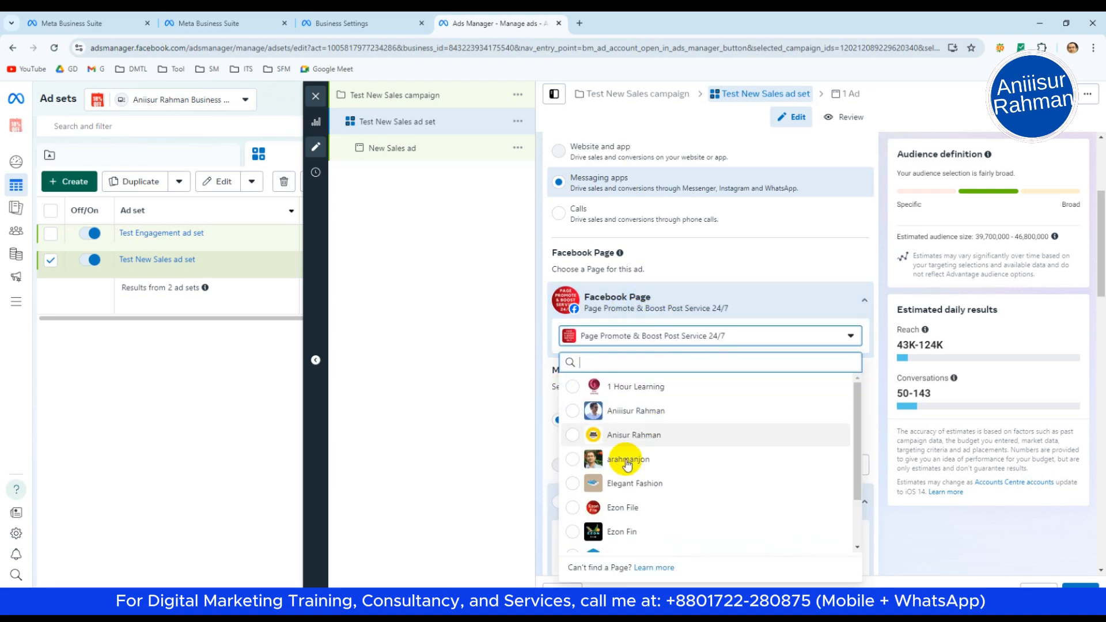
{"action": "left_click_drag", "start_coordinate": [858, 420], "coordinate": [848, 521]}
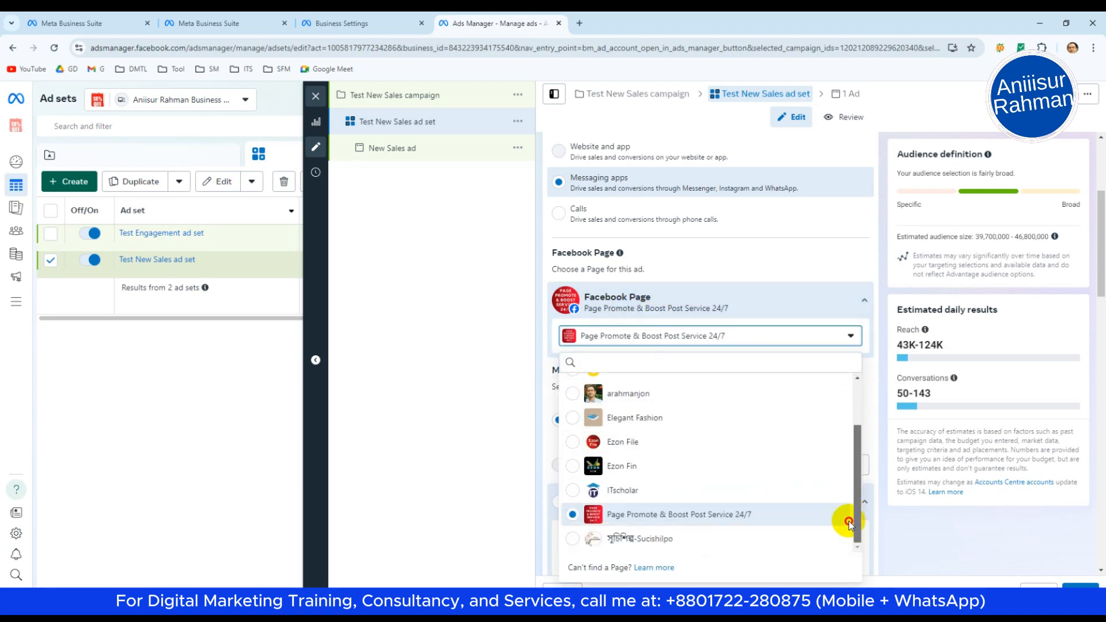
{"action": "left_click", "coordinate": [675, 518]}
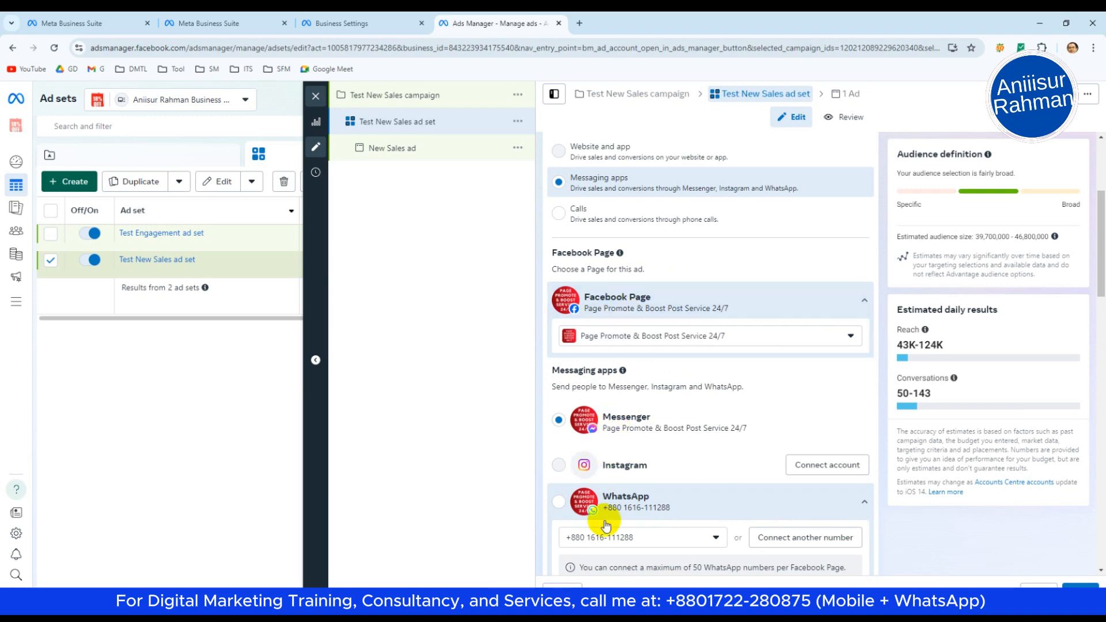
Set the ad set's daily budget to $10.00
{"action": "left_click_drag", "start_coordinate": [1099, 265], "coordinate": [1067, 436]}
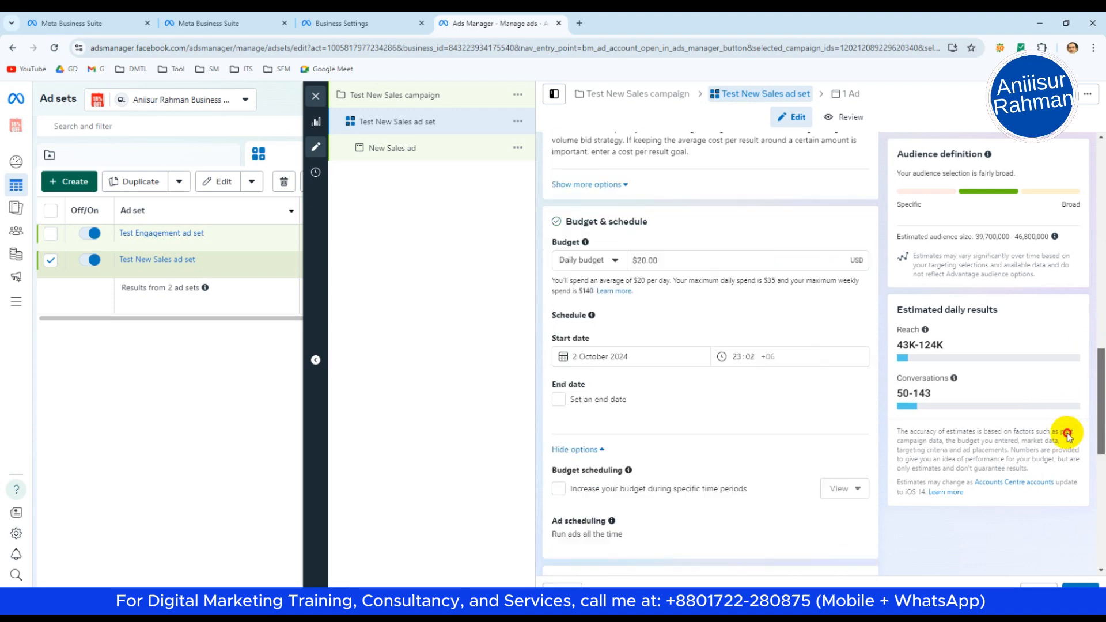
{"action": "scroll", "coordinate": [1067, 436], "scroll_direction": "down", "scroll_amount": 1}
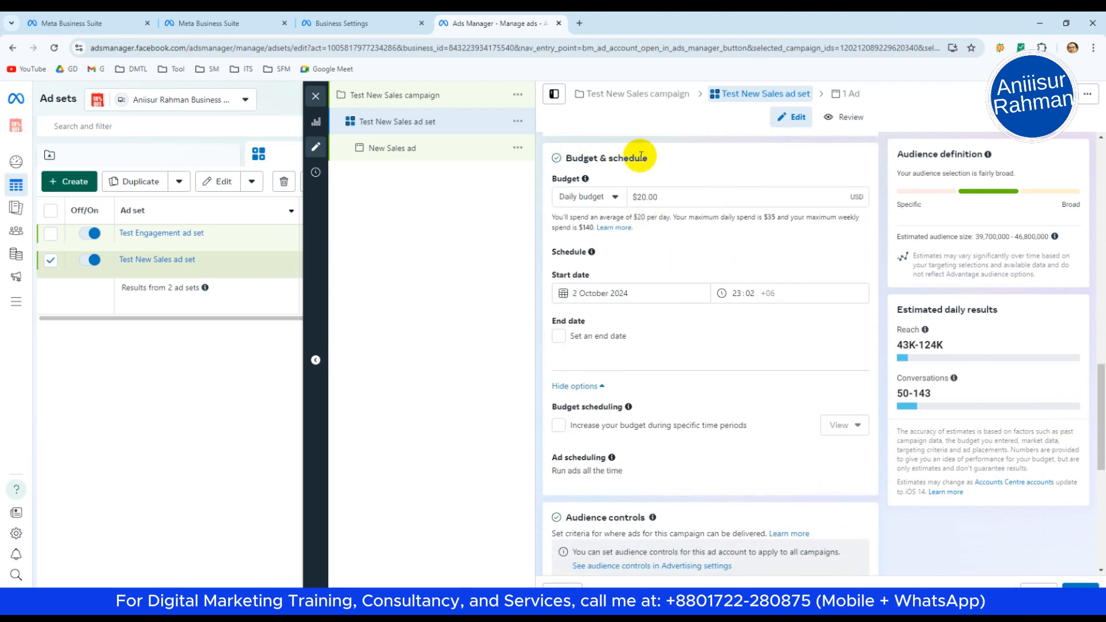
{"action": "left_click", "coordinate": [642, 196]}
{"action": "type", "text": "1"}
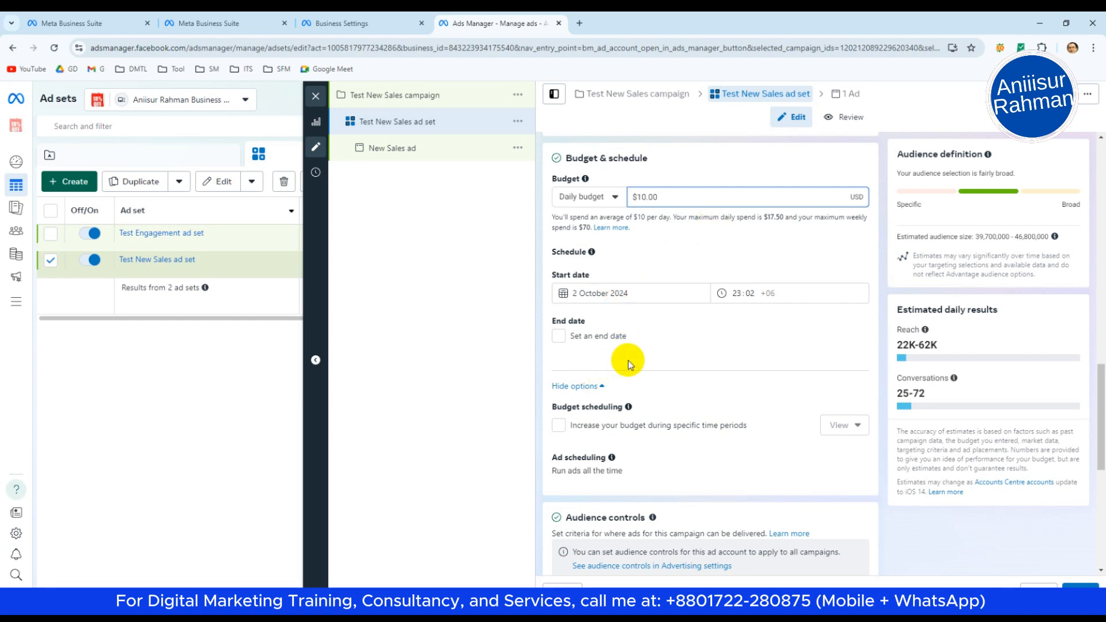
Expand the additional audience controls and examine the location, minimum age, custom audience exclusion and language settings
{"action": "scroll", "coordinate": [628, 361], "scroll_direction": "down", "scroll_amount": 1}
{"action": "scroll", "coordinate": [1053, 398], "scroll_direction": "up", "scroll_amount": 1}
{"action": "left_click_drag", "start_coordinate": [1101, 373], "coordinate": [1100, 455]}
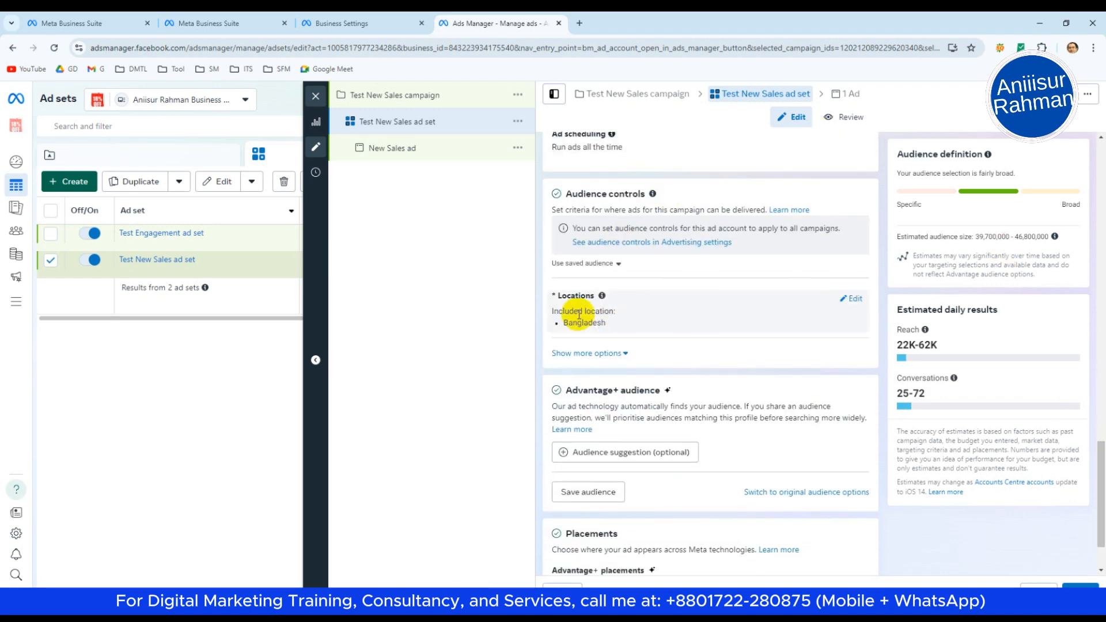
{"action": "mouse_move", "coordinate": [600, 295]}
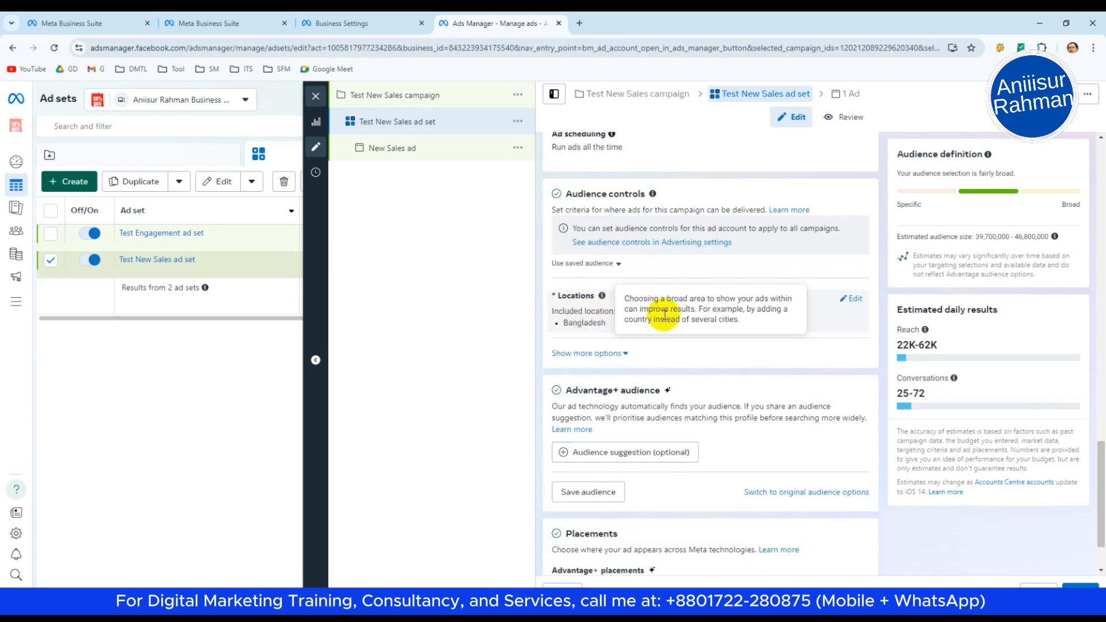
{"action": "left_click", "coordinate": [622, 354]}
{"action": "scroll", "coordinate": [601, 372], "scroll_direction": "down", "scroll_amount": 1}
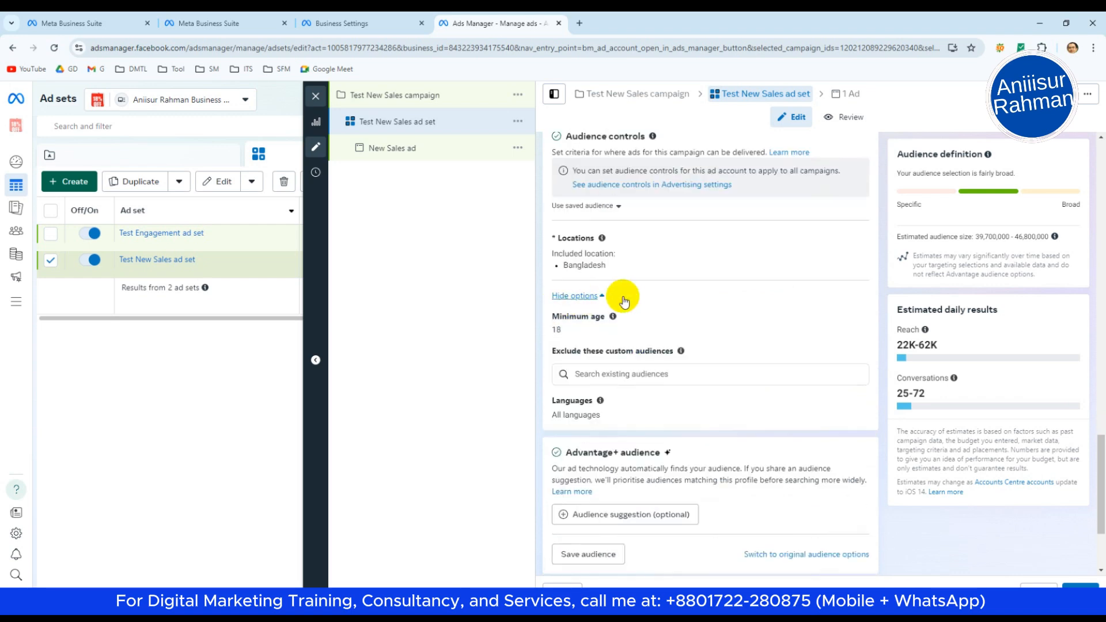
{"action": "scroll", "coordinate": [634, 362], "scroll_direction": "down", "scroll_amount": 1}
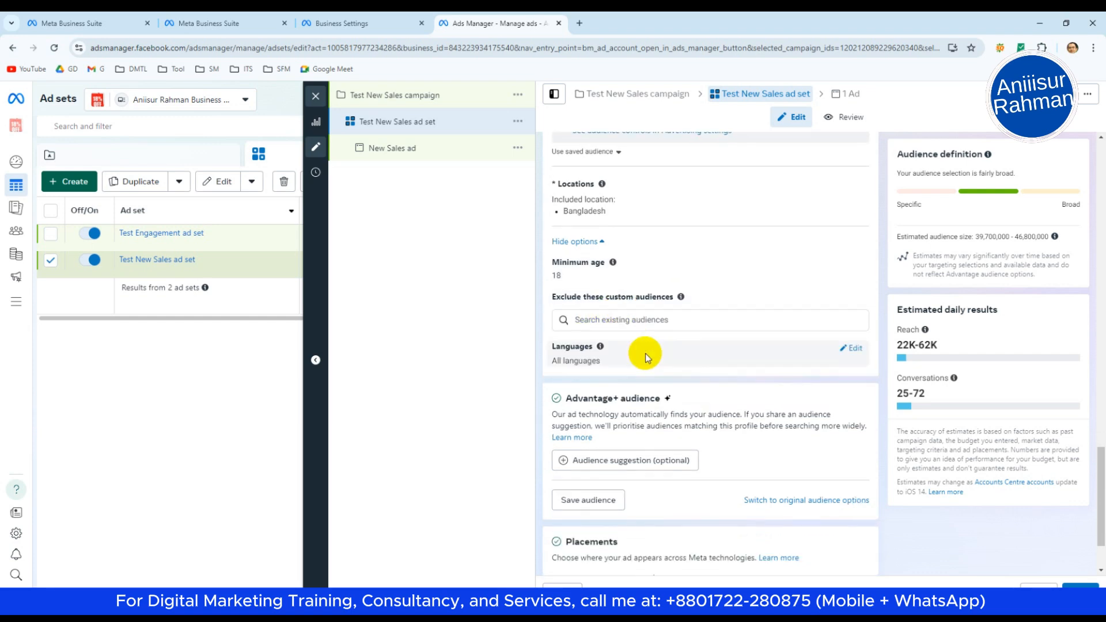
{"action": "scroll", "coordinate": [633, 363], "scroll_direction": "up", "scroll_amount": 1}
{"action": "left_click", "coordinate": [618, 374]}
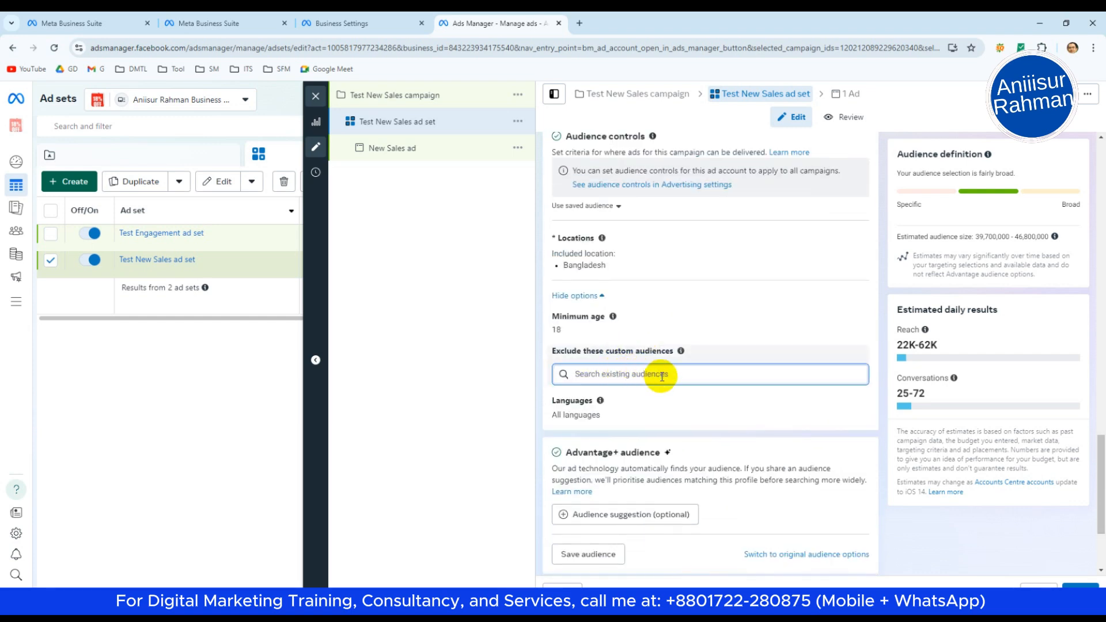
{"action": "scroll", "coordinate": [640, 369], "scroll_direction": "down", "scroll_amount": 1}
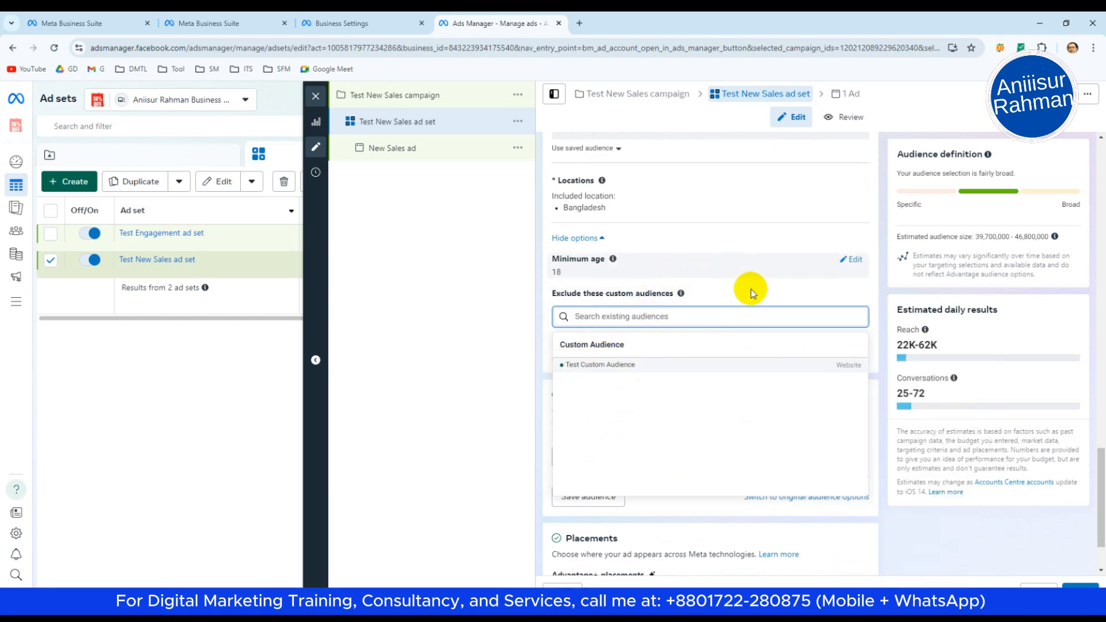
{"action": "left_click", "coordinate": [694, 248]}
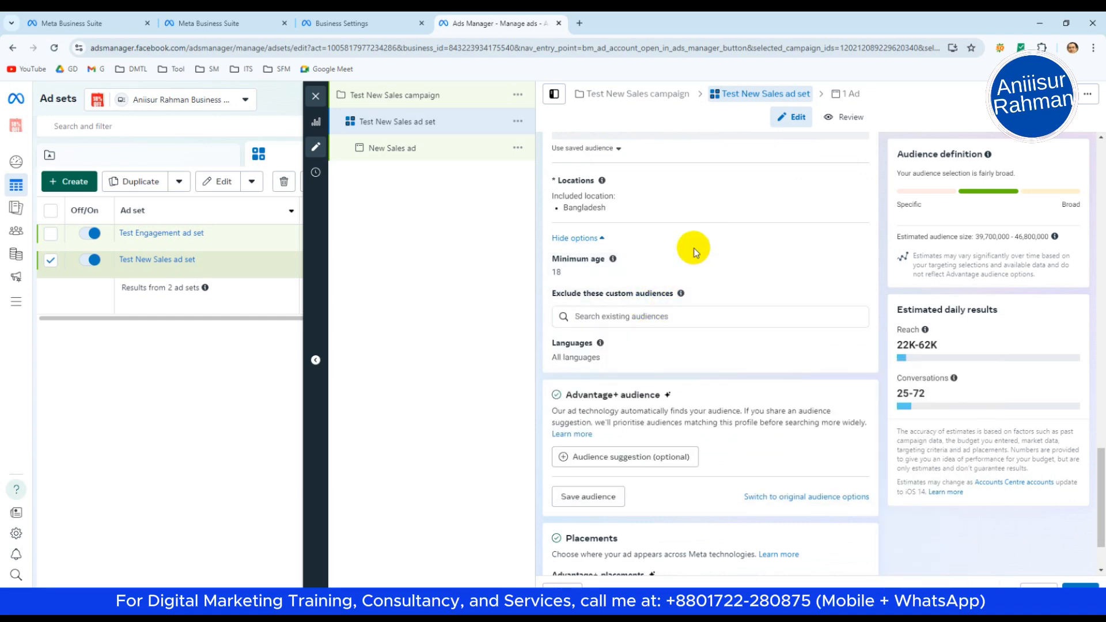
Expand the Advantage+ audience suggestion and examine its custom audience, age, gender and detailed targeting options
{"action": "left_click", "coordinate": [599, 459]}
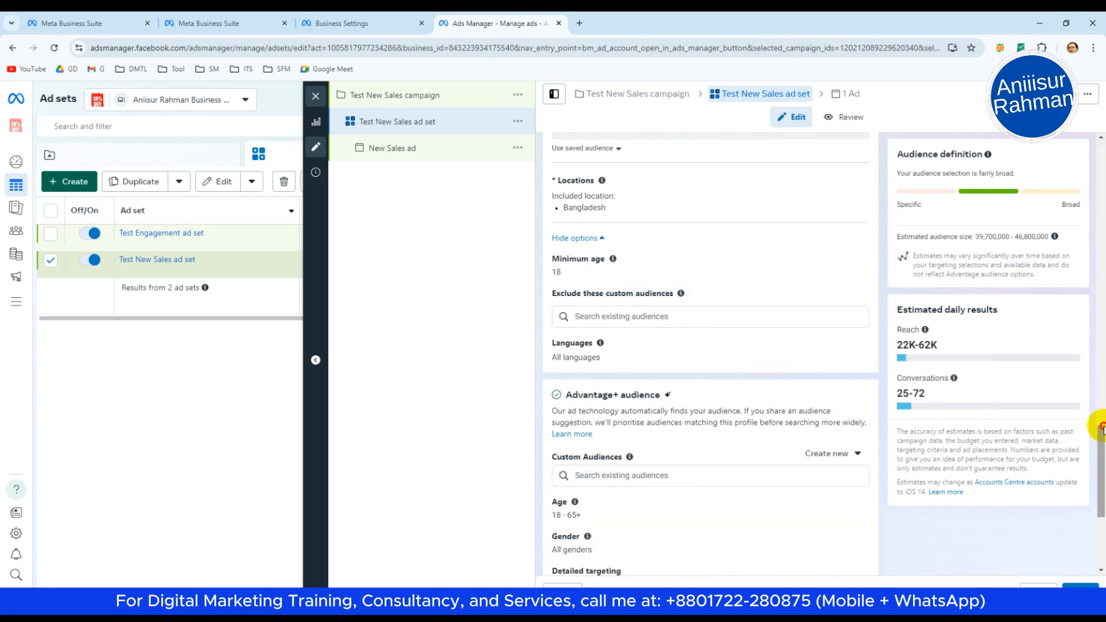
{"action": "left_click_drag", "start_coordinate": [1101, 427], "coordinate": [1103, 456]}
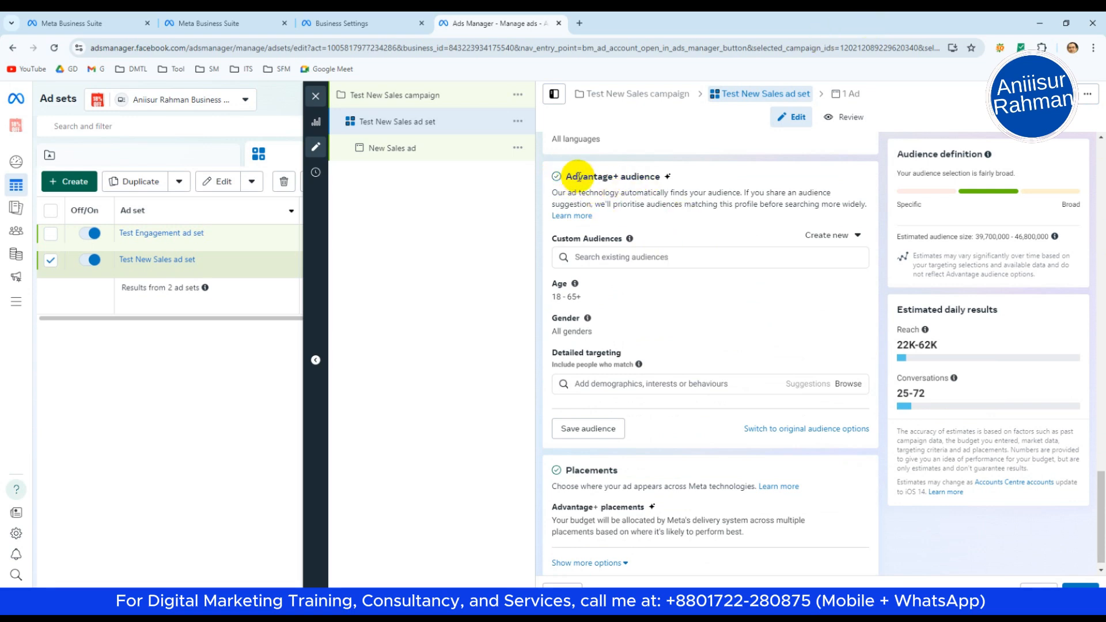
{"action": "mouse_move", "coordinate": [629, 238]}
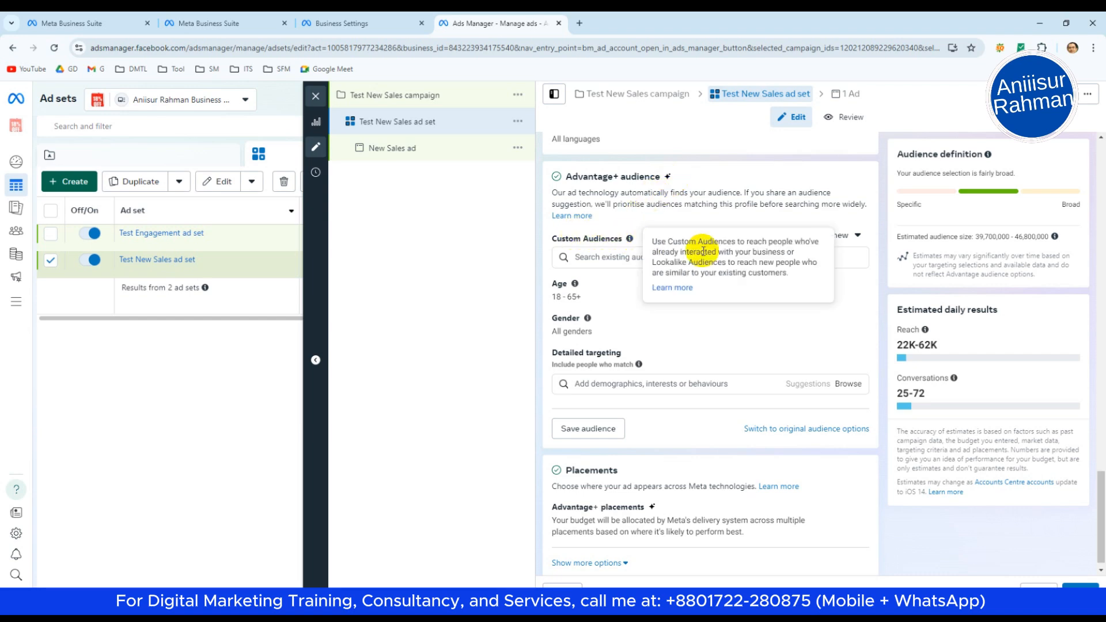
{"action": "left_click", "coordinate": [842, 235]}
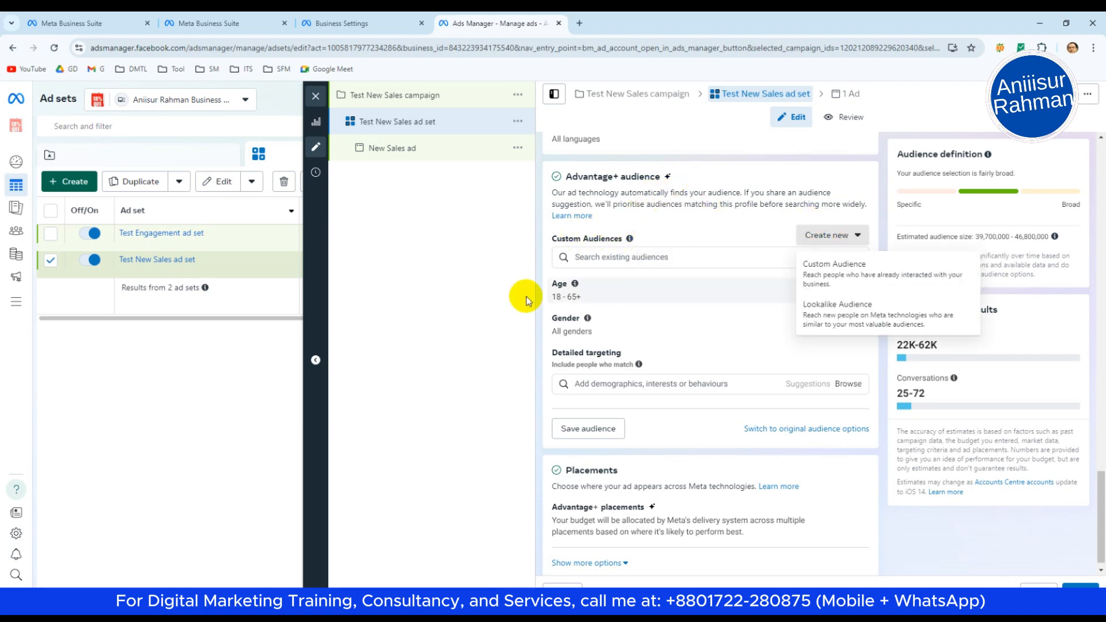
{"action": "left_click", "coordinate": [696, 233]}
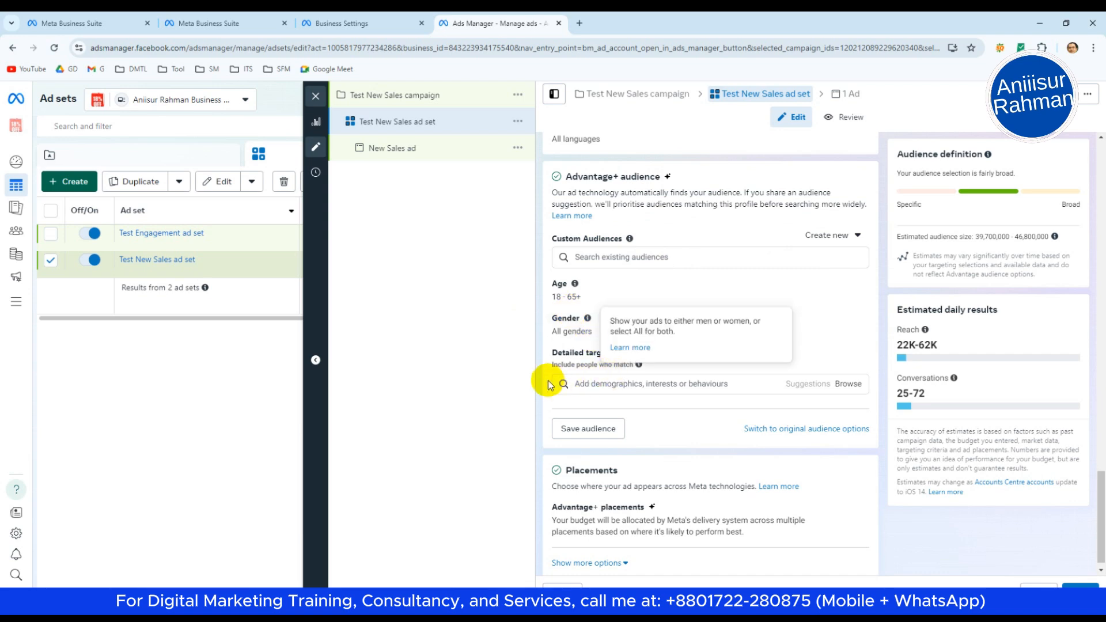
{"action": "left_click", "coordinate": [848, 384]}
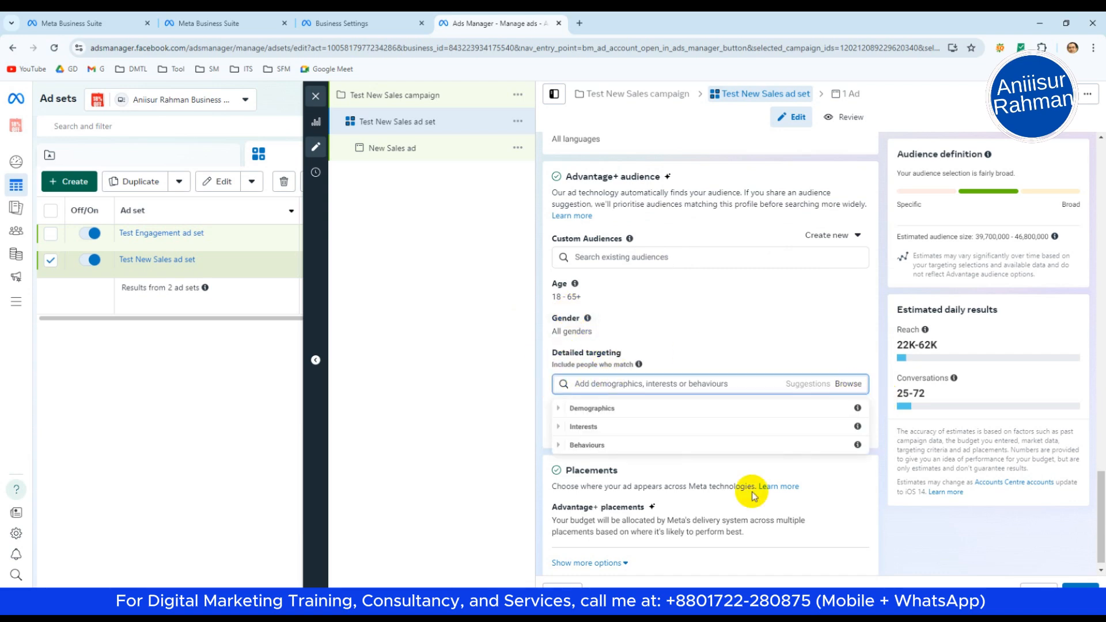
{"action": "left_click", "coordinate": [827, 168]}
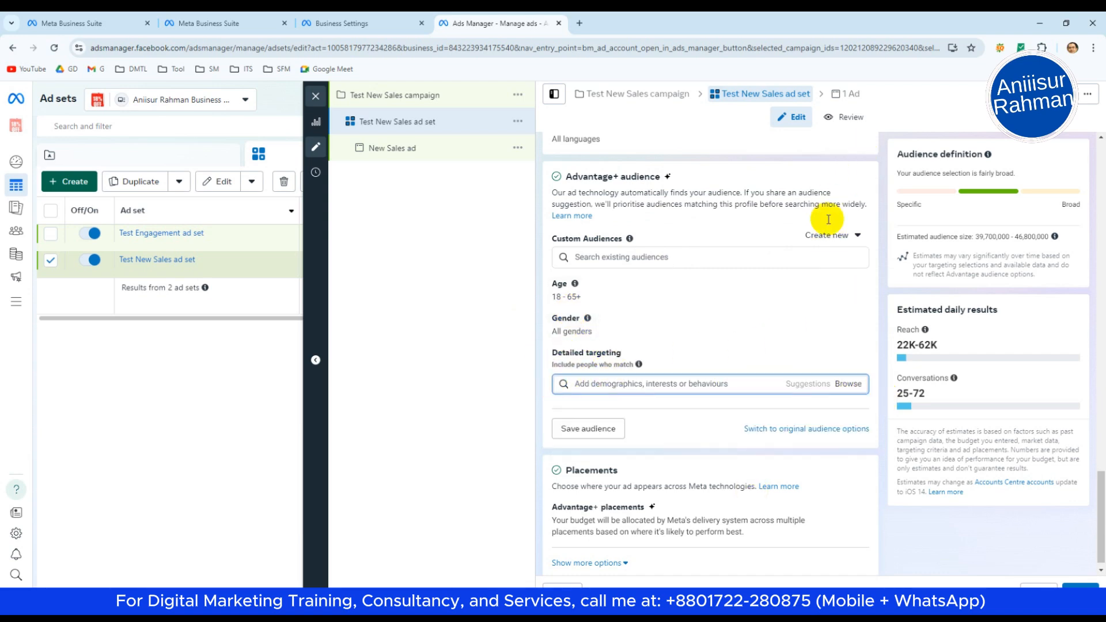
{"action": "scroll", "coordinate": [1094, 476], "scroll_direction": "down", "scroll_amount": 1}
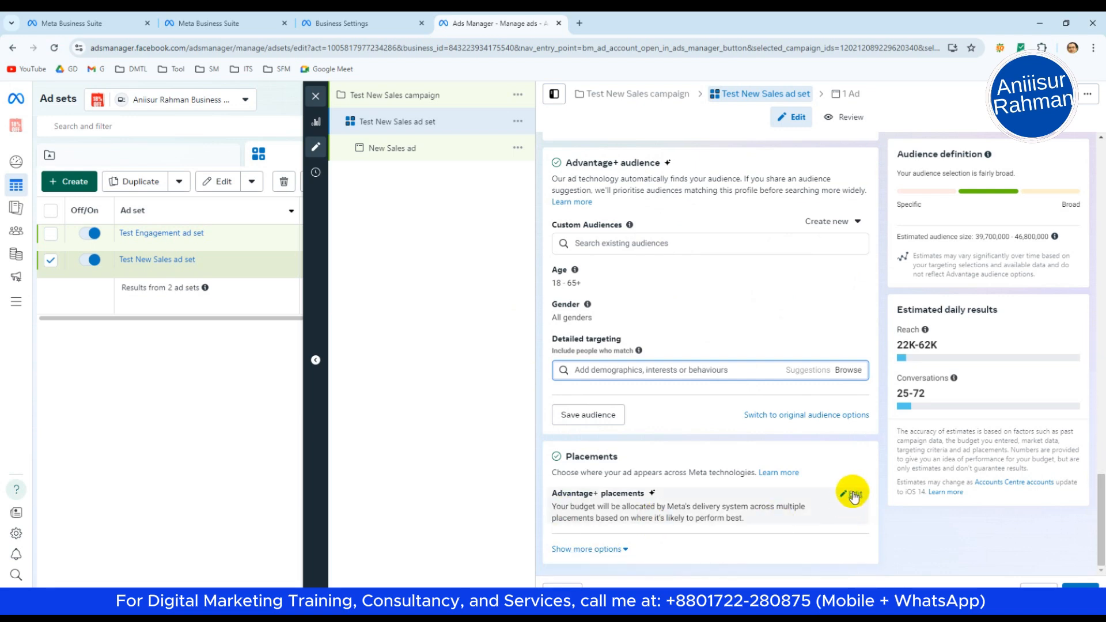
Edit the ad set's placements and choose Manual placements instead of Advantage+ placements
{"action": "left_click", "coordinate": [854, 496]}
{"action": "scroll", "coordinate": [1102, 500], "scroll_direction": "down", "scroll_amount": 1}
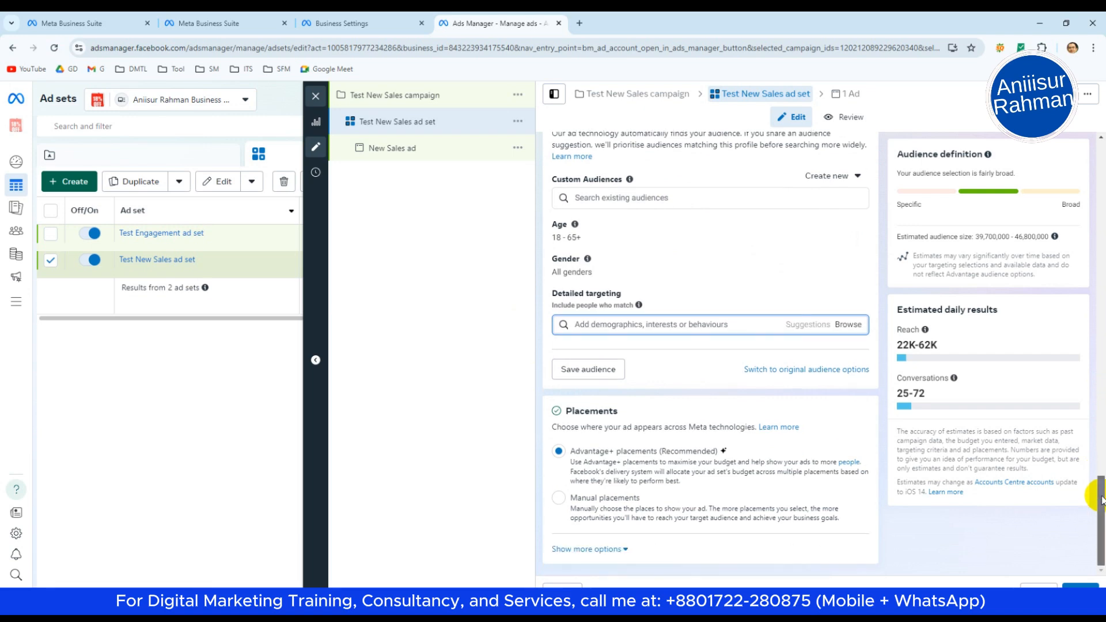
{"action": "left_click", "coordinate": [559, 499]}
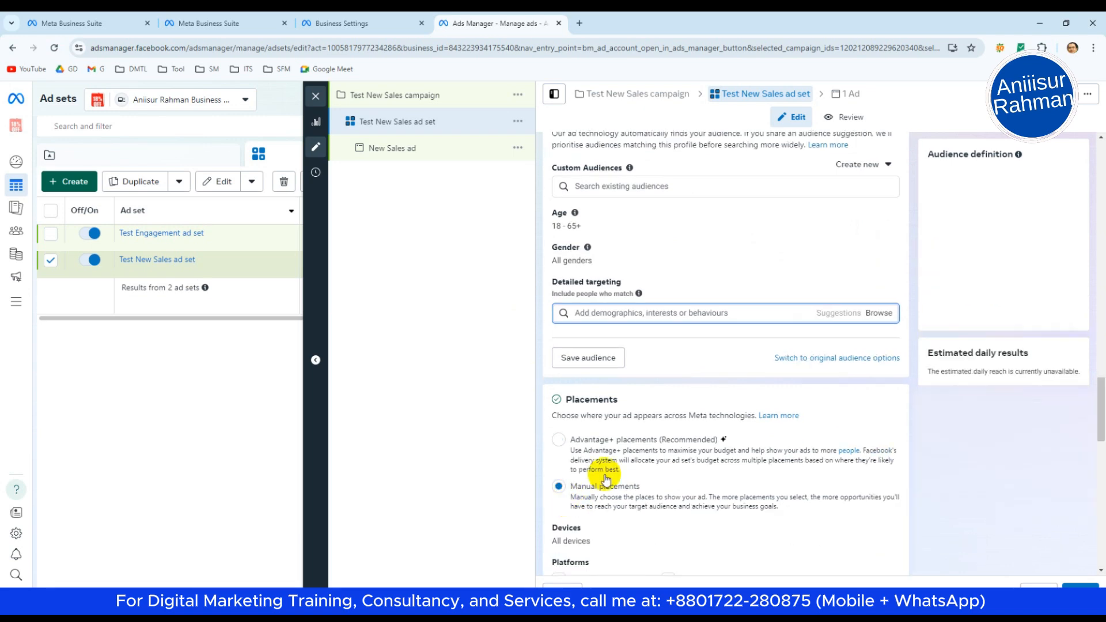
Examine the manual placement settings, including devices, platforms, asset customisation and the individual placements from feeds to apps and sites
{"action": "scroll", "coordinate": [1102, 384], "scroll_direction": "up", "scroll_amount": 5}
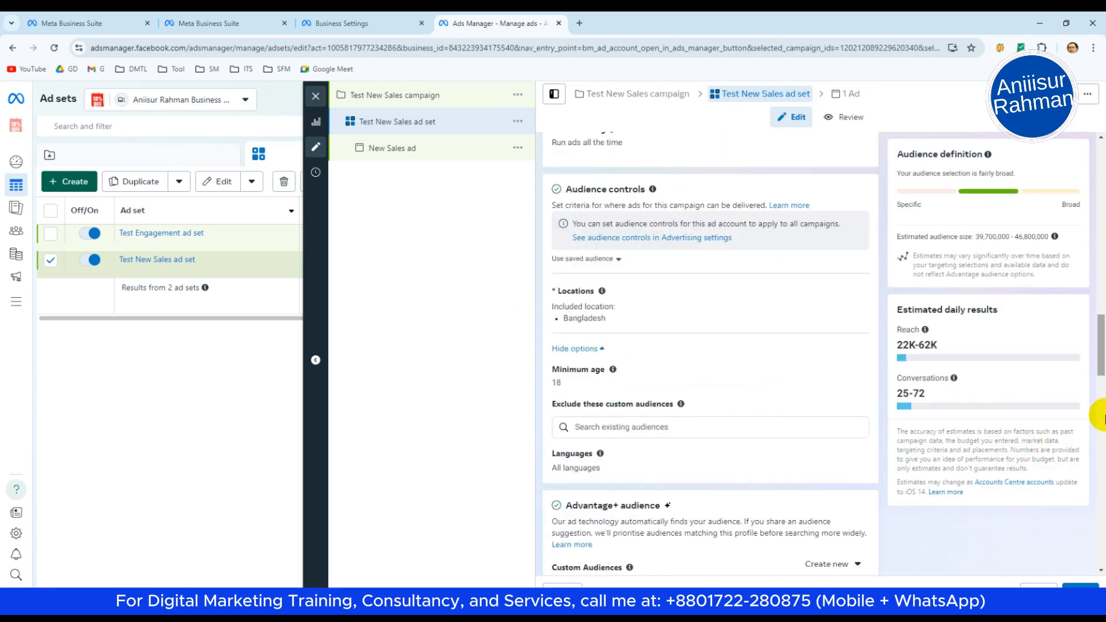
{"action": "scroll", "coordinate": [1098, 368], "scroll_direction": "down", "scroll_amount": 5}
{"action": "scroll", "coordinate": [1097, 421], "scroll_direction": "down", "scroll_amount": 10}
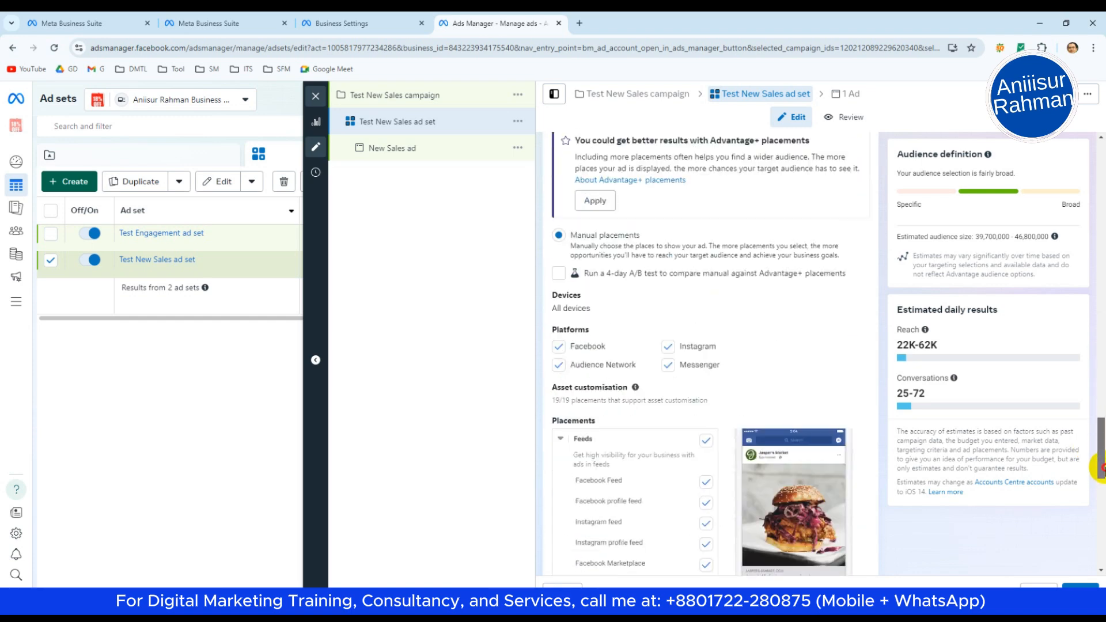
{"action": "scroll", "coordinate": [1098, 421], "scroll_direction": "up", "scroll_amount": 10}
{"action": "scroll", "coordinate": [1094, 422], "scroll_direction": "down", "scroll_amount": 1}
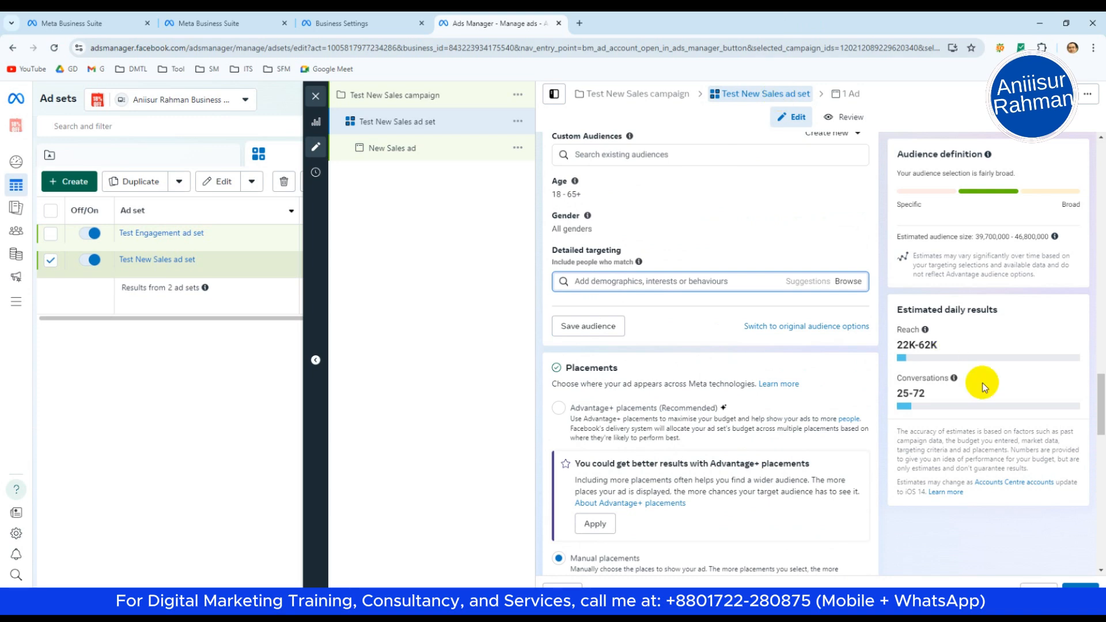
{"action": "scroll", "coordinate": [617, 488], "scroll_direction": "down", "scroll_amount": 1}
{"action": "scroll", "coordinate": [618, 489], "scroll_direction": "down", "scroll_amount": 1}
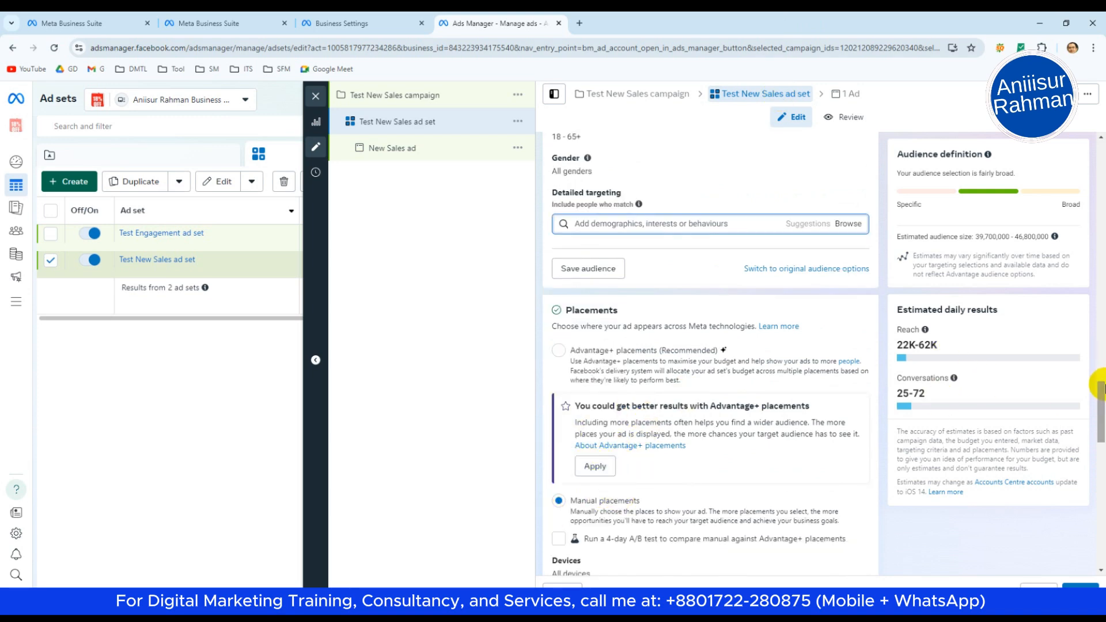
{"action": "left_click_drag", "start_coordinate": [1097, 387], "coordinate": [1099, 407]}
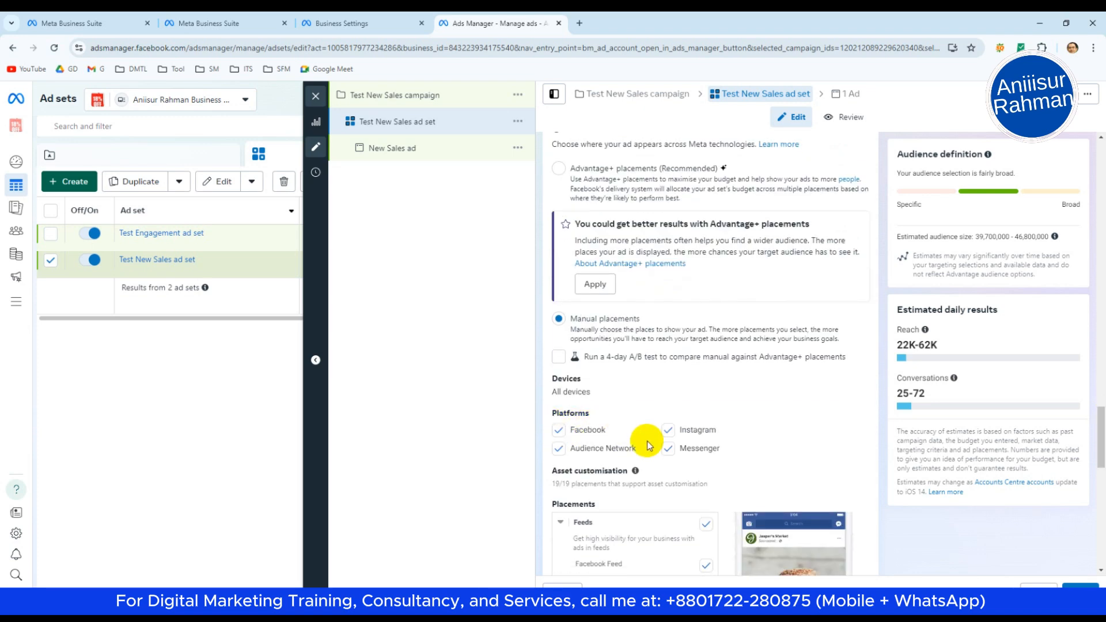
{"action": "left_click_drag", "start_coordinate": [1099, 445], "coordinate": [1099, 524]}
{"action": "scroll", "coordinate": [1098, 450], "scroll_direction": "down", "scroll_amount": 5}
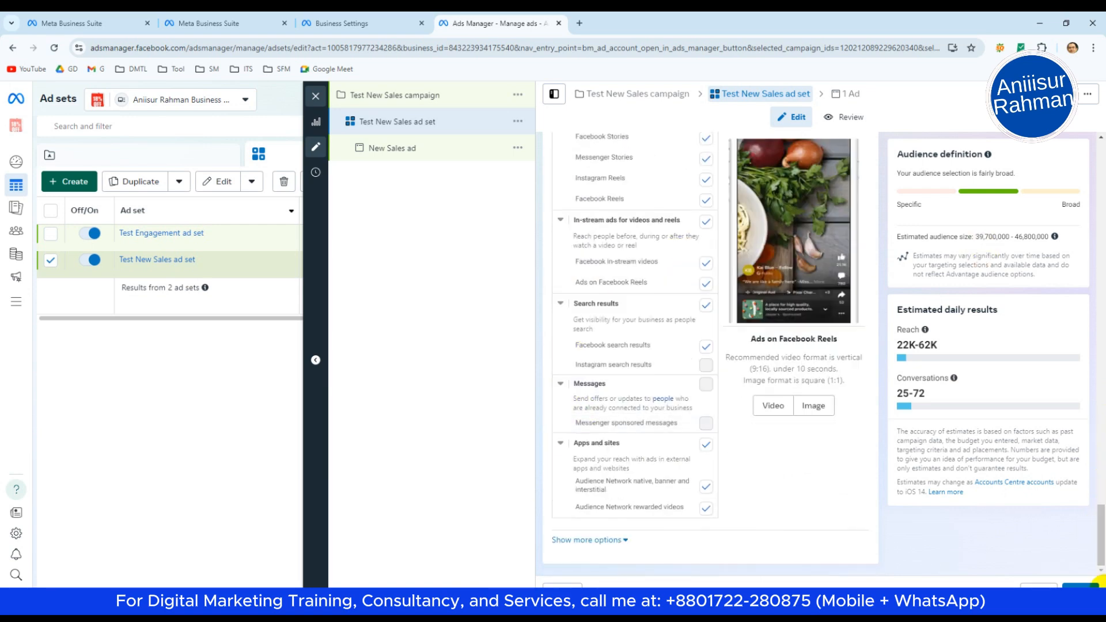
Continue to the ad level, name the ad Test New Sales ad and keep Create Ad as its ad setup
{"action": "left_click", "coordinate": [1067, 583]}
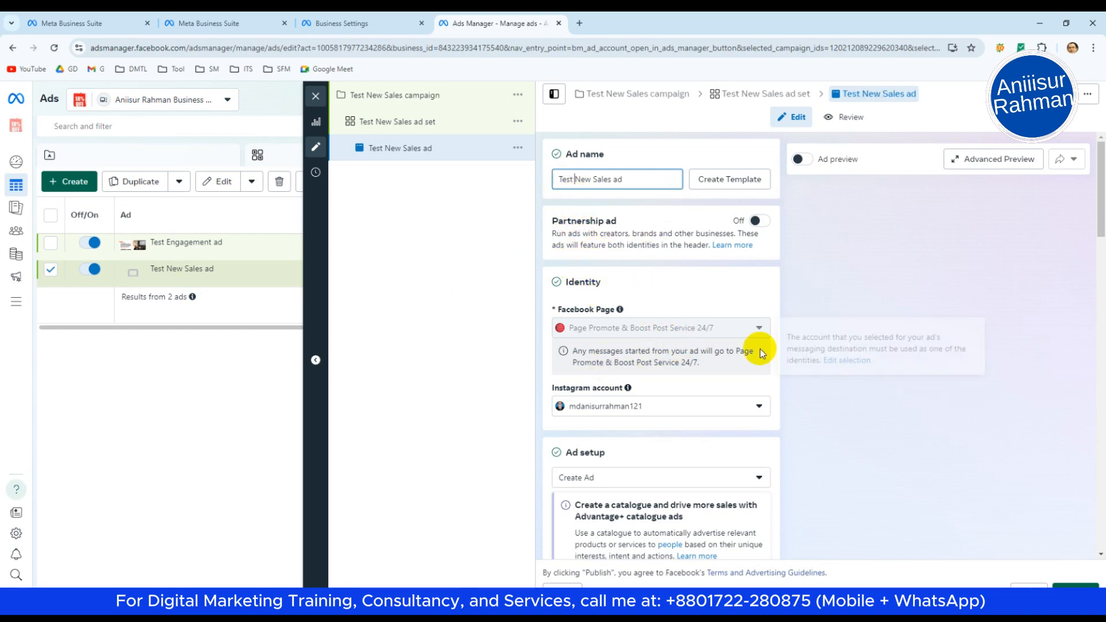
{"action": "scroll", "coordinate": [641, 280], "scroll_direction": "down", "scroll_amount": 2}
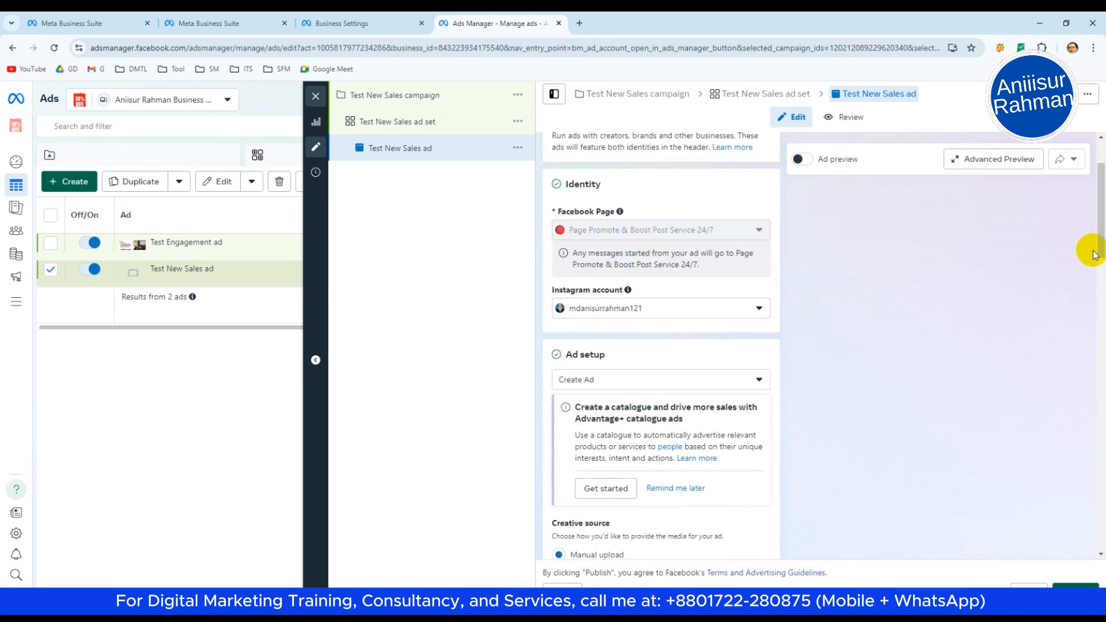
{"action": "left_click_drag", "start_coordinate": [1100, 248], "coordinate": [1101, 275]}
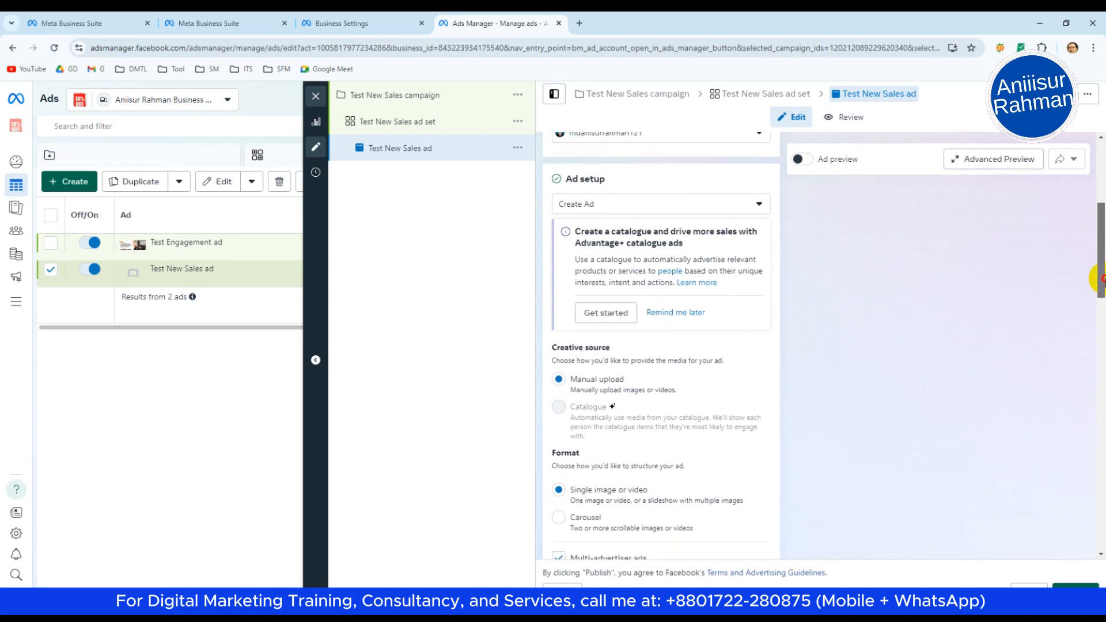
{"action": "left_click", "coordinate": [747, 198]}
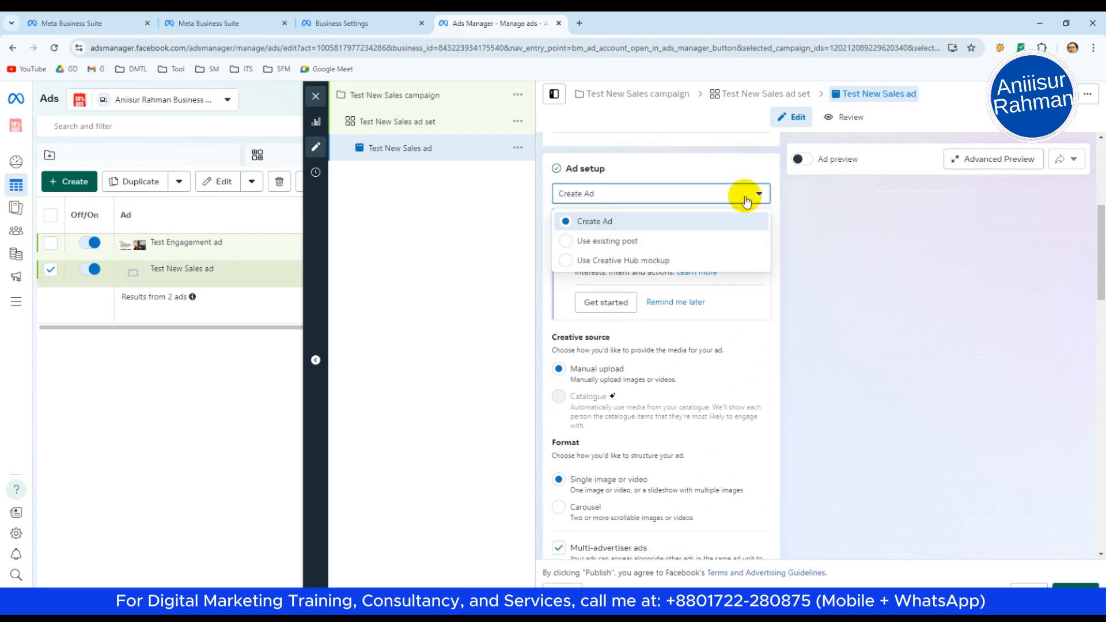
{"action": "left_click", "coordinate": [602, 217]}
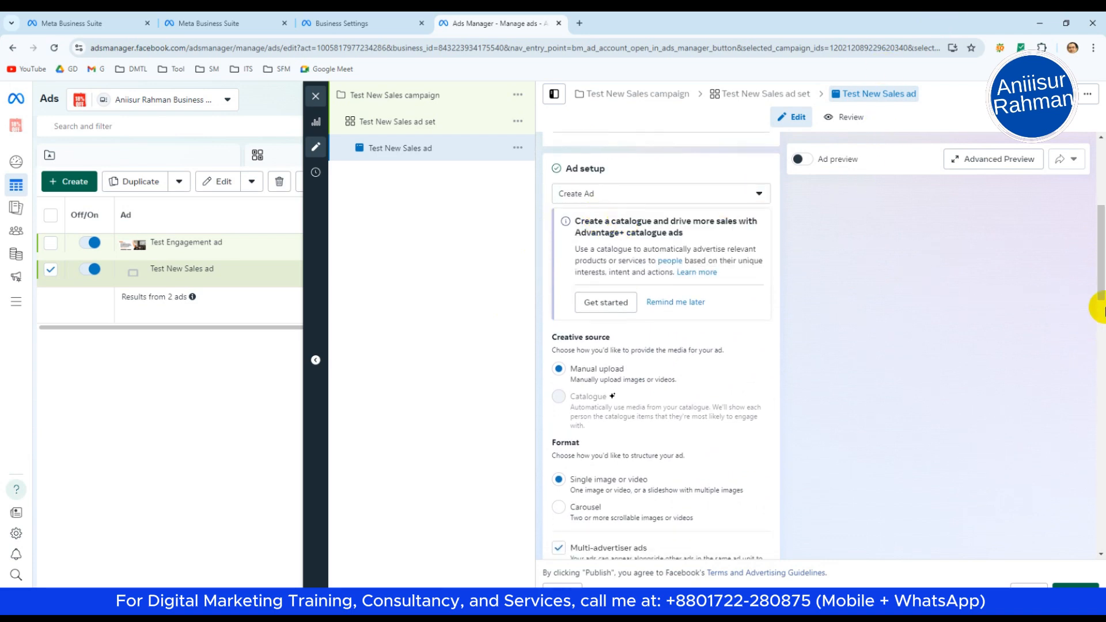
Add the 500 × 500 account image of pink baby hats and mittens as the ad's media, keeping the original crops
{"action": "left_click_drag", "start_coordinate": [1101, 242], "coordinate": [1099, 269]}
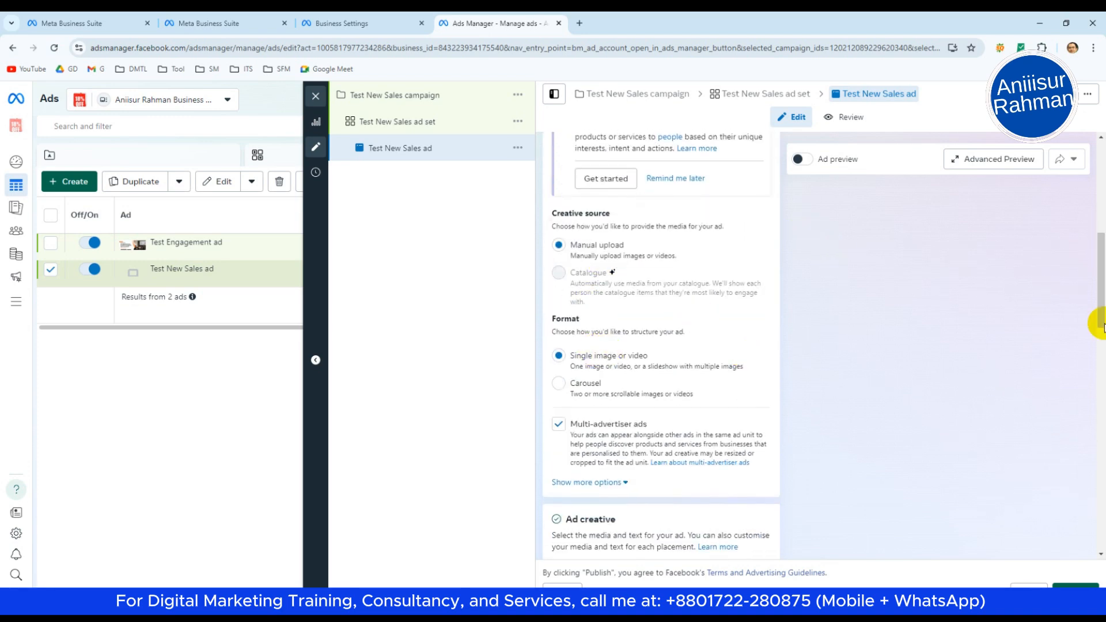
{"action": "left_click_drag", "start_coordinate": [1099, 314], "coordinate": [1099, 366]}
{"action": "left_click", "coordinate": [599, 357]}
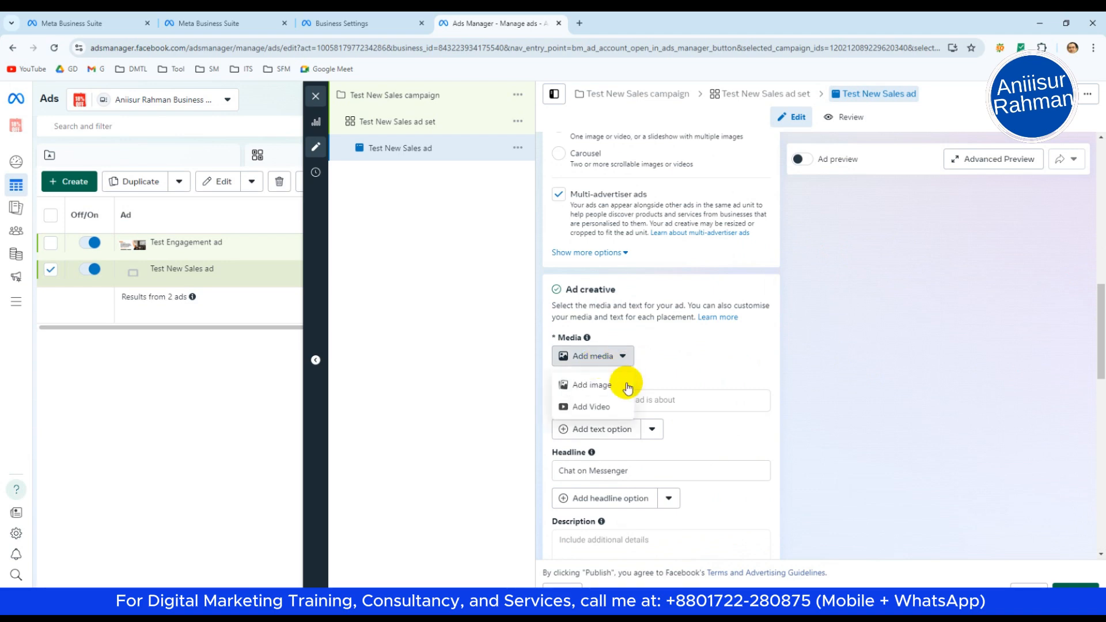
{"action": "left_click", "coordinate": [600, 386]}
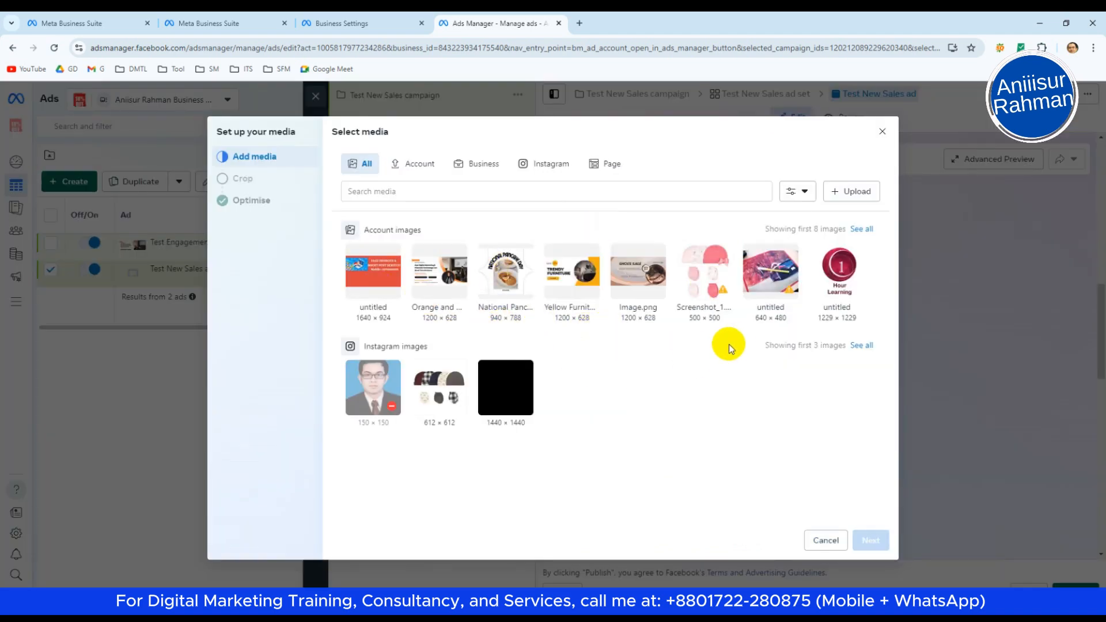
{"action": "left_click", "coordinate": [720, 305]}
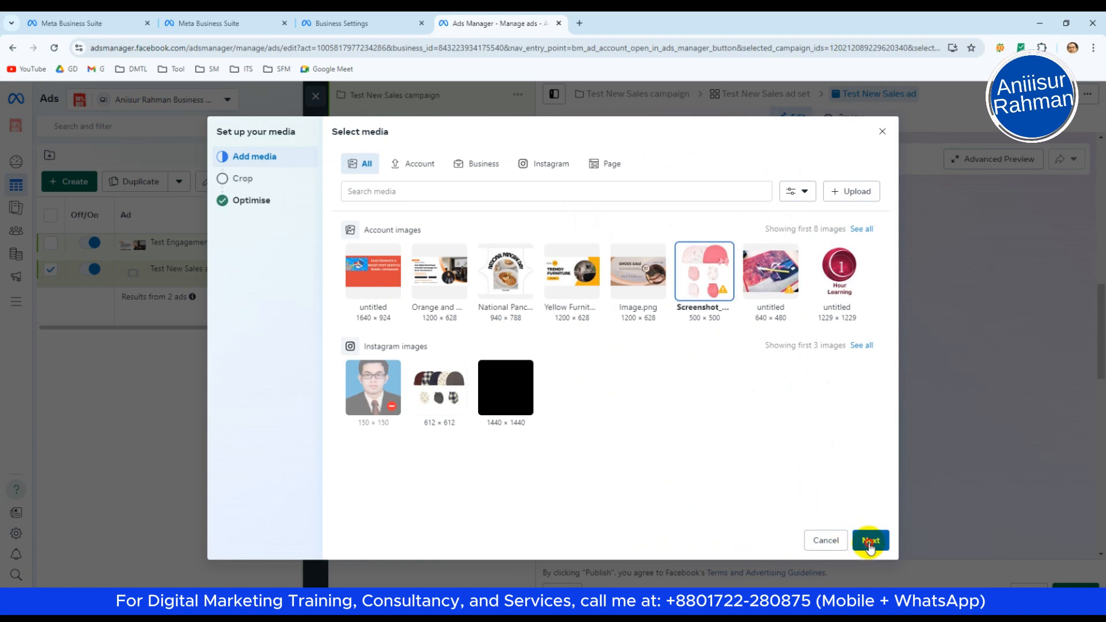
{"action": "left_click", "coordinate": [870, 541]}
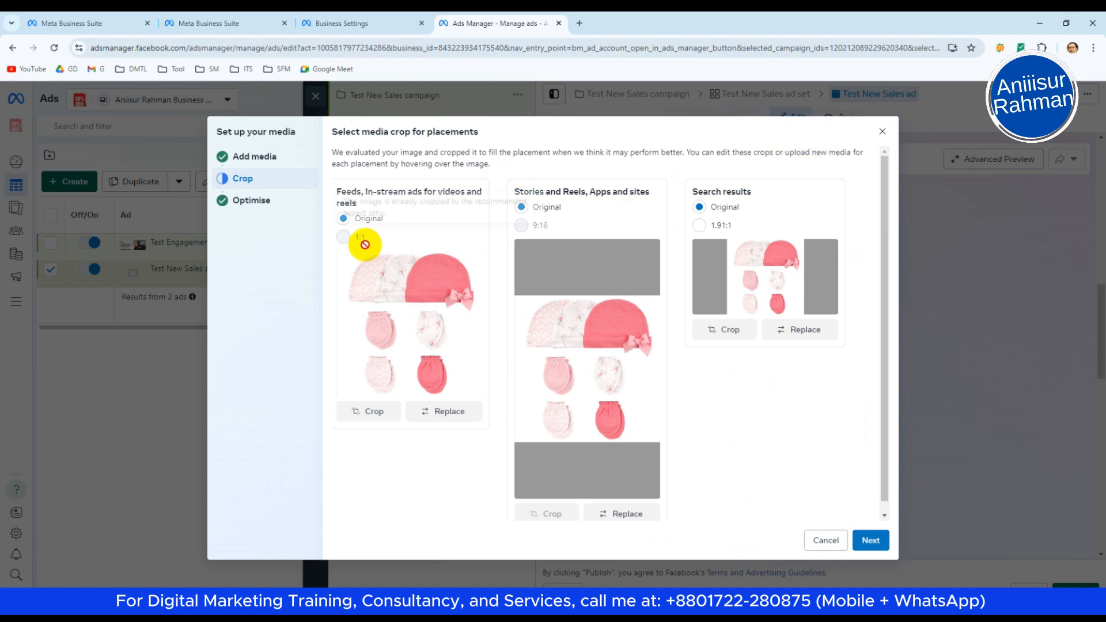
{"action": "left_click", "coordinate": [876, 544]}
Enable the Expand image, Add overlays, Visual touch-ups and Text improvements creative enhancements and finish the media setup
{"action": "scroll", "coordinate": [452, 260], "scroll_direction": "down", "scroll_amount": 2}
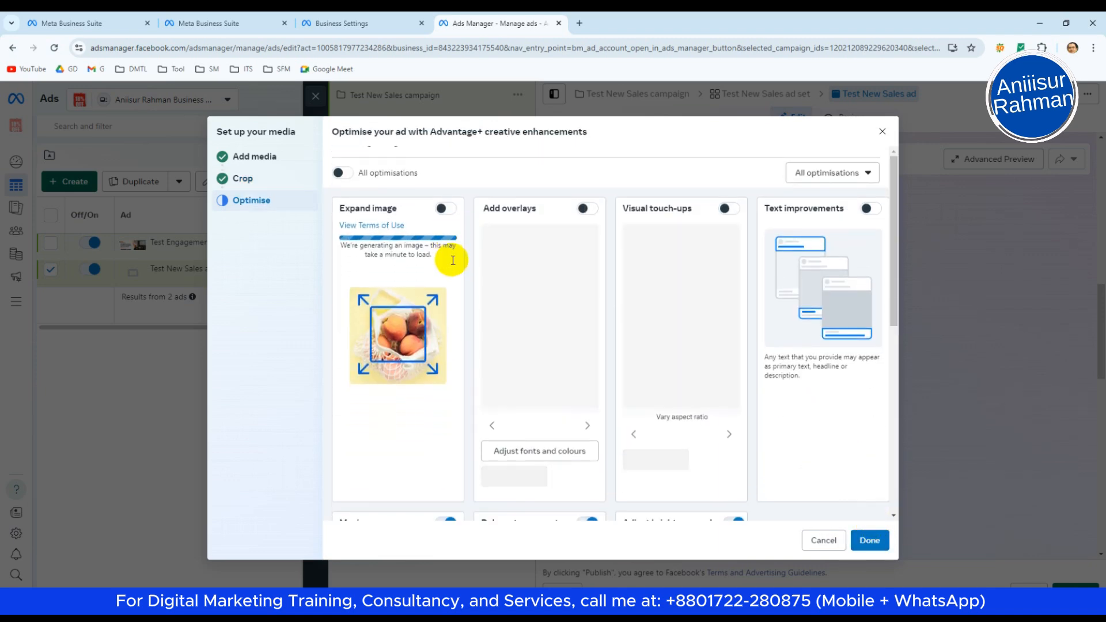
{"action": "scroll", "coordinate": [383, 231], "scroll_direction": "up", "scroll_amount": 2}
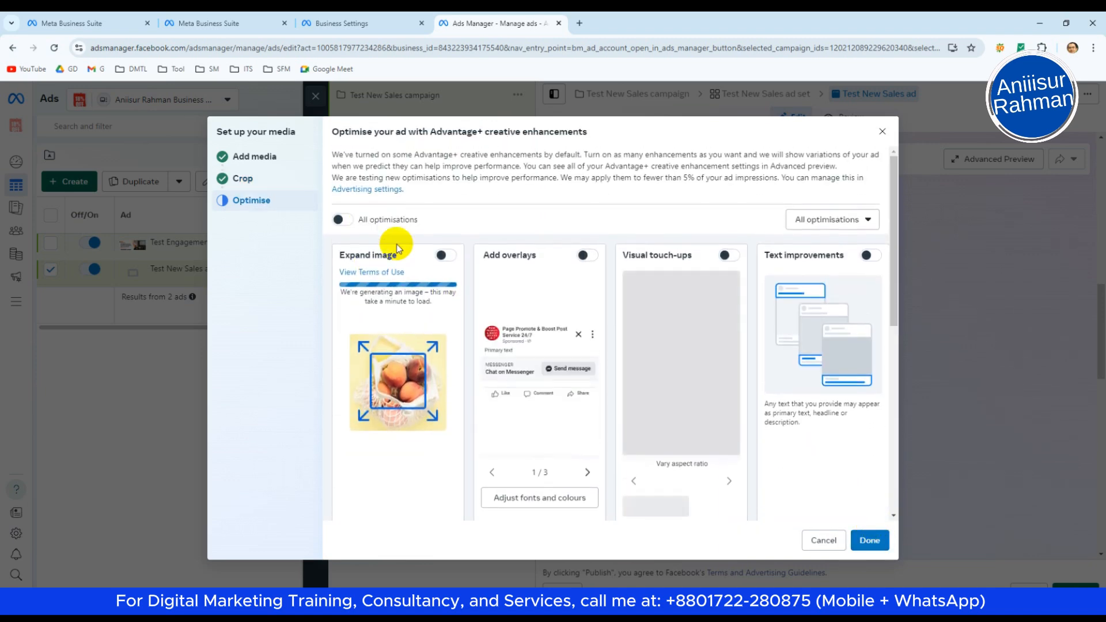
{"action": "left_click", "coordinate": [447, 257]}
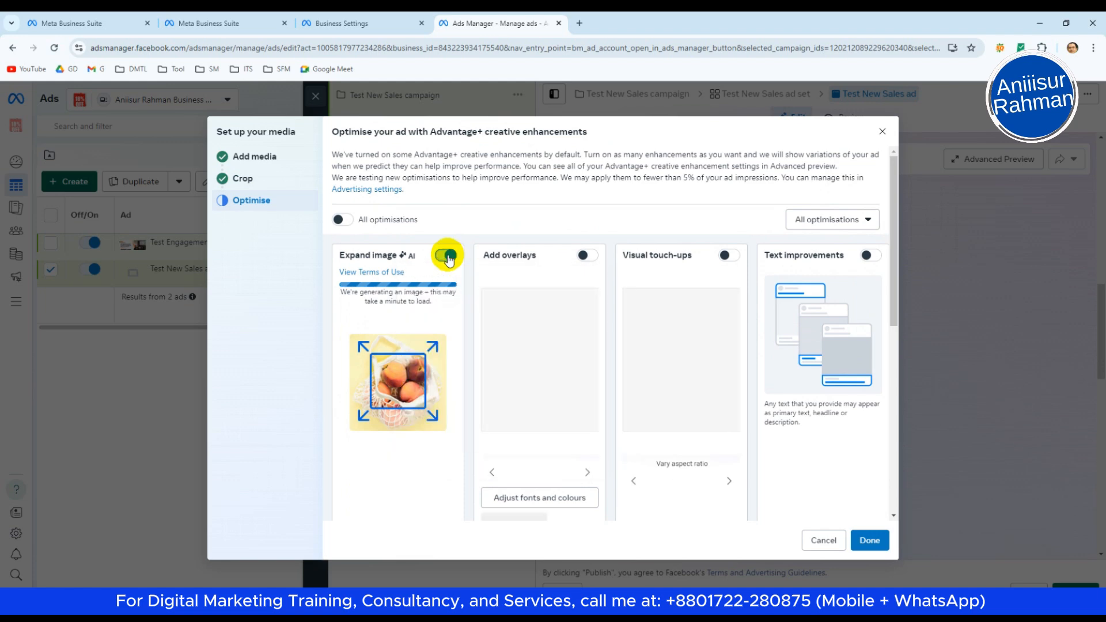
{"action": "left_click", "coordinate": [590, 256]}
{"action": "left_click", "coordinate": [726, 256]}
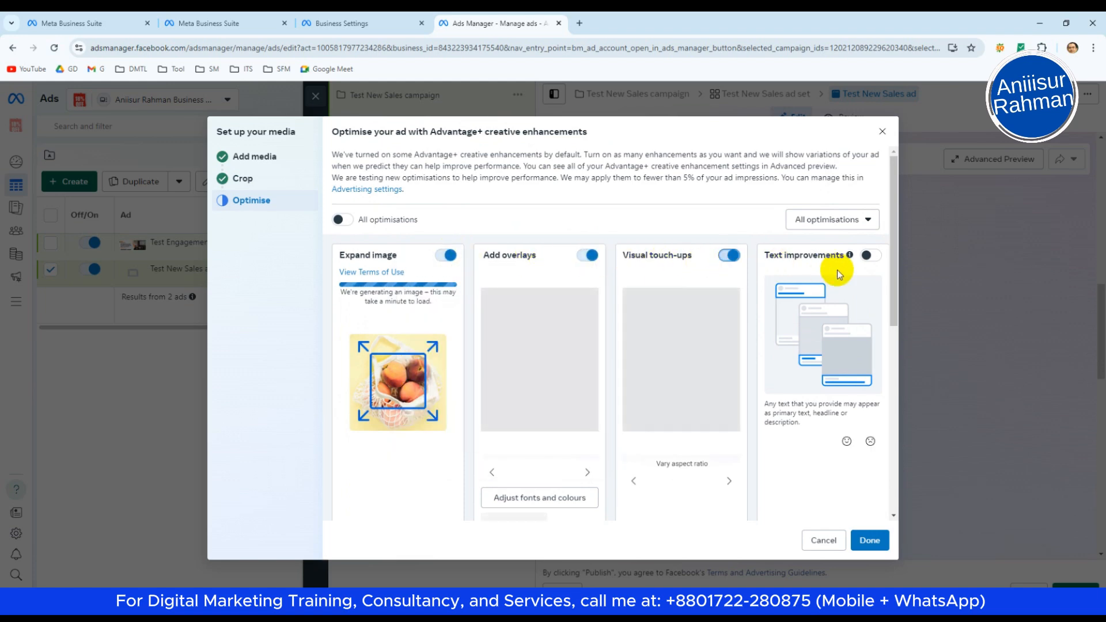
{"action": "left_click", "coordinate": [870, 255]}
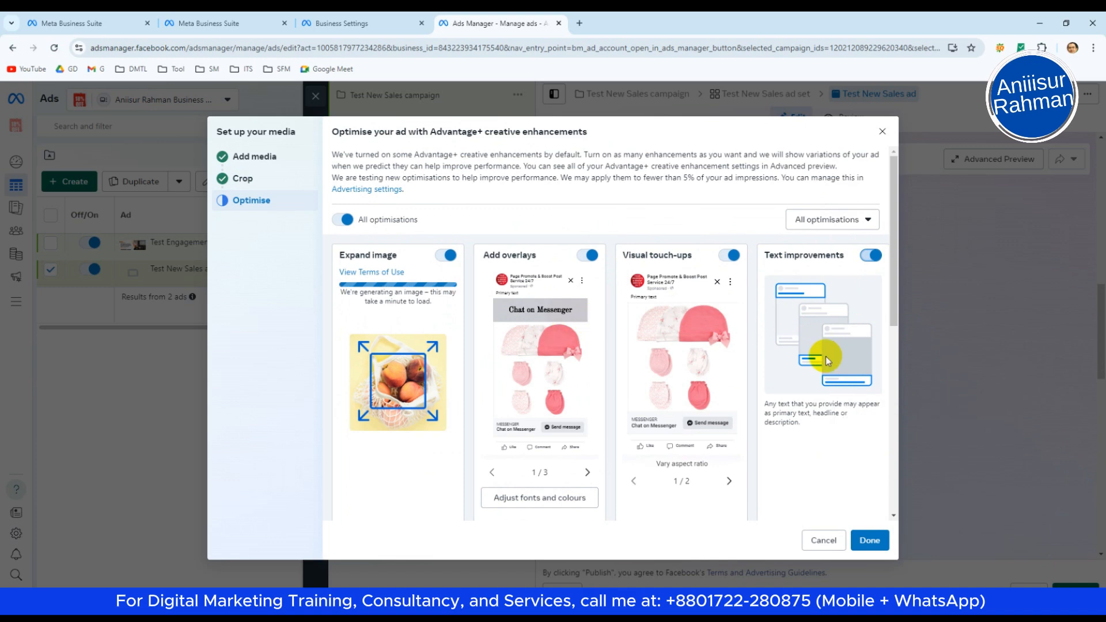
{"action": "left_click_drag", "start_coordinate": [892, 285], "coordinate": [886, 422]}
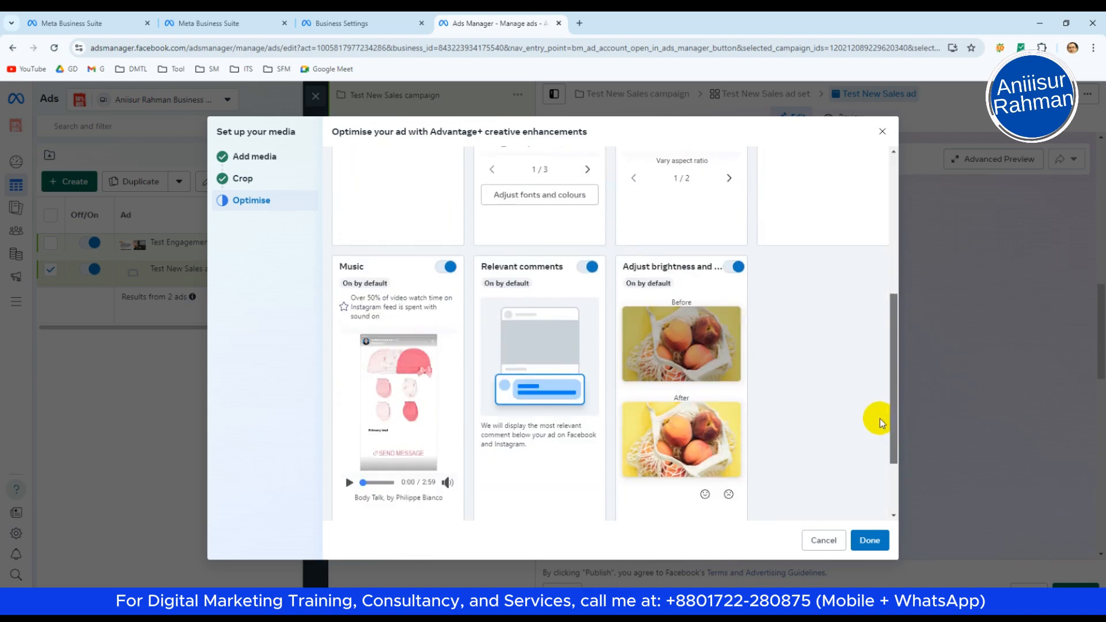
{"action": "left_click", "coordinate": [869, 541]}
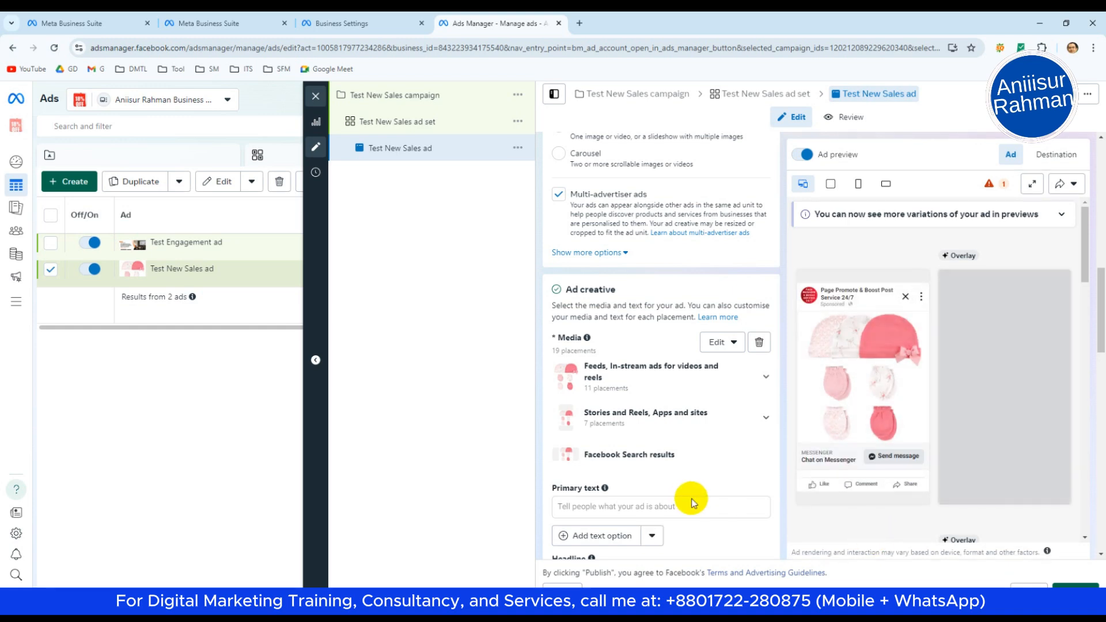
Copy "Step Into Style" from the Facebook Ad Copy document in Word into the ad's primary text
{"action": "scroll", "coordinate": [693, 503], "scroll_direction": "down", "scroll_amount": 2}
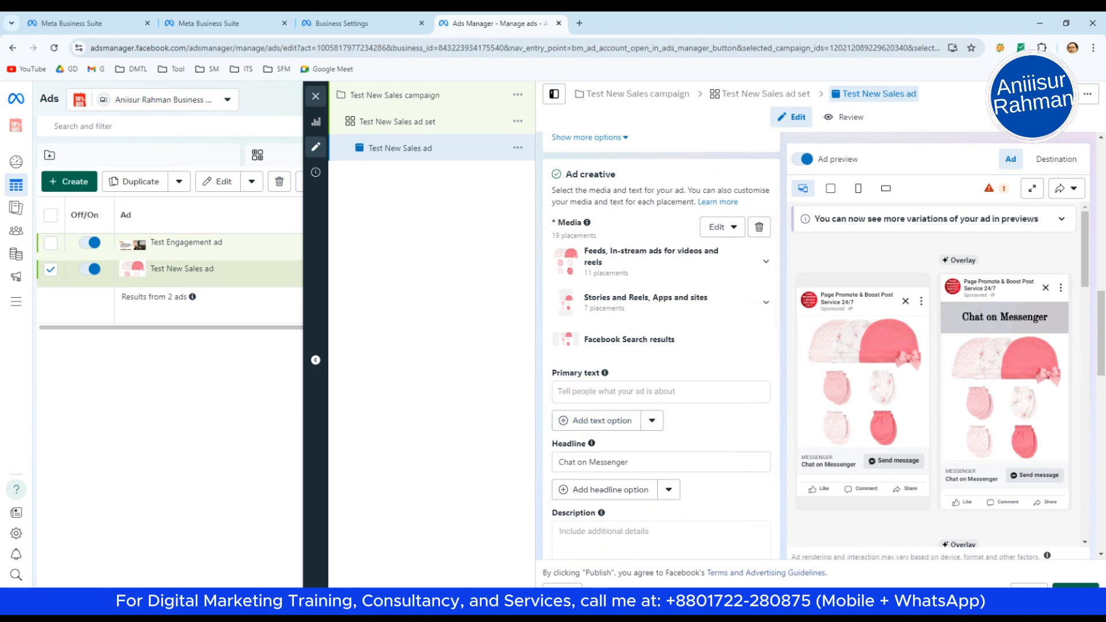
{"action": "left_click", "coordinate": [228, 602]}
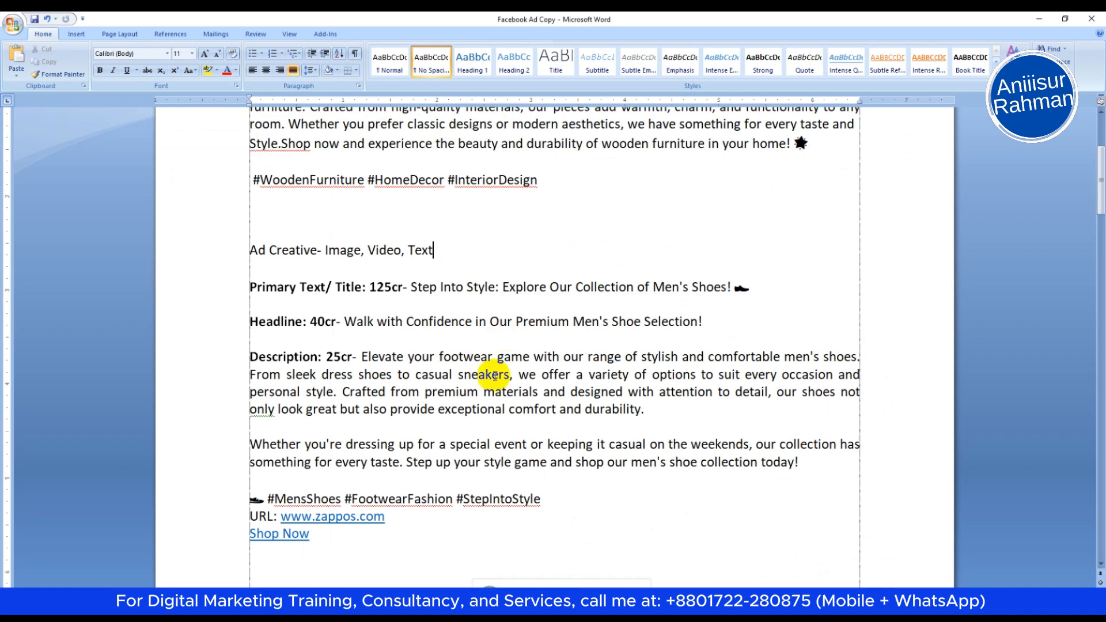
{"action": "left_click_drag", "start_coordinate": [1099, 167], "coordinate": [1101, 193]}
{"action": "left_click", "coordinate": [405, 149]}
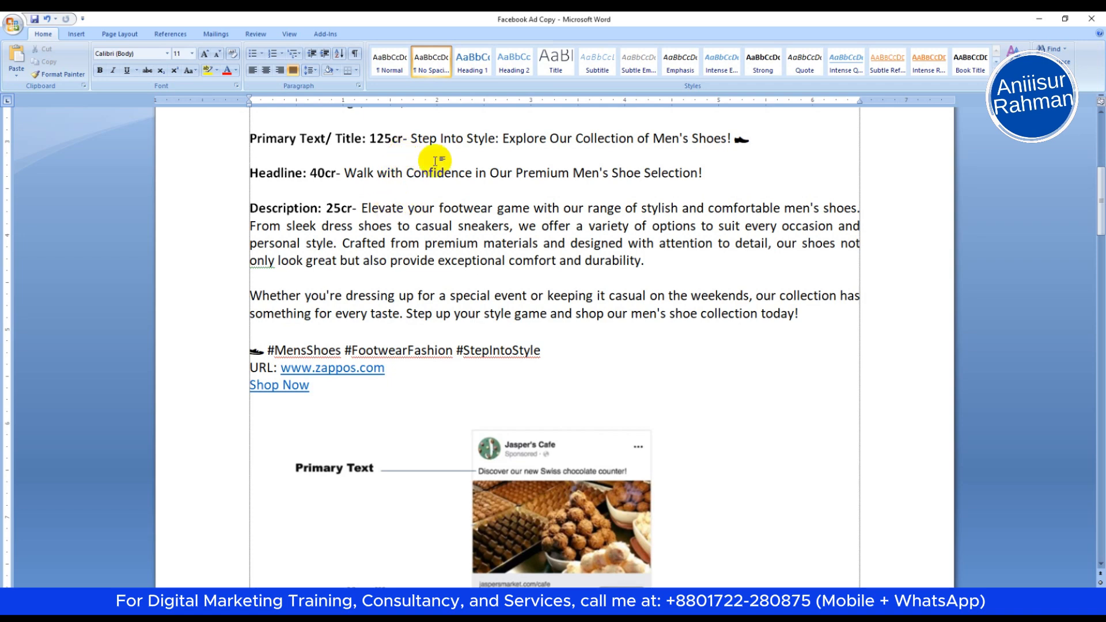
{"action": "left_click_drag", "start_coordinate": [414, 139], "coordinate": [488, 139]}
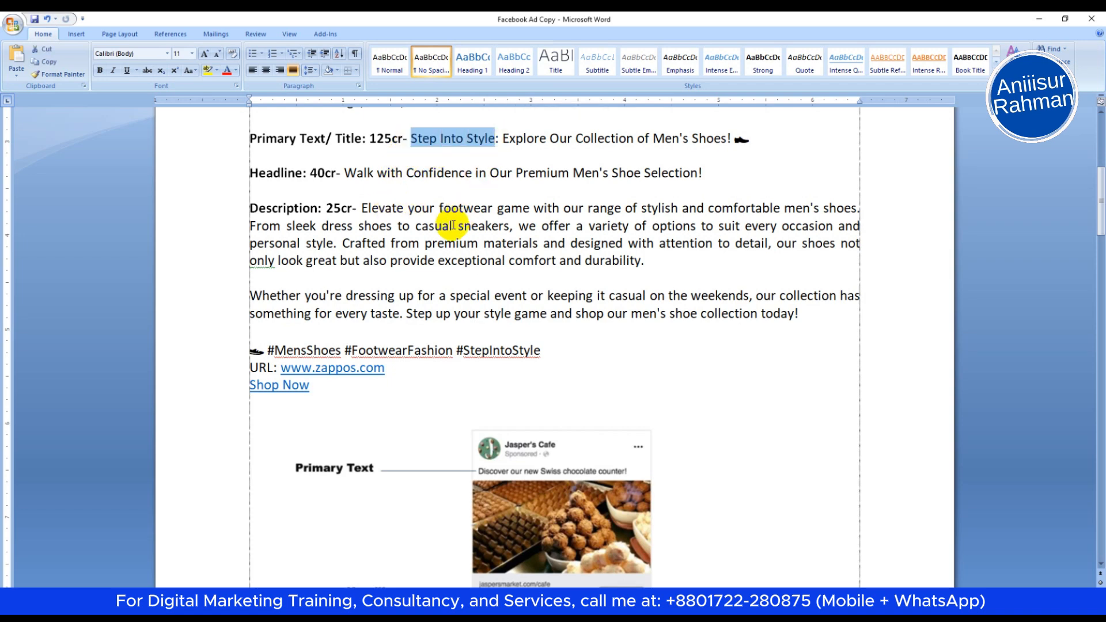
{"action": "left_click", "coordinate": [277, 600]}
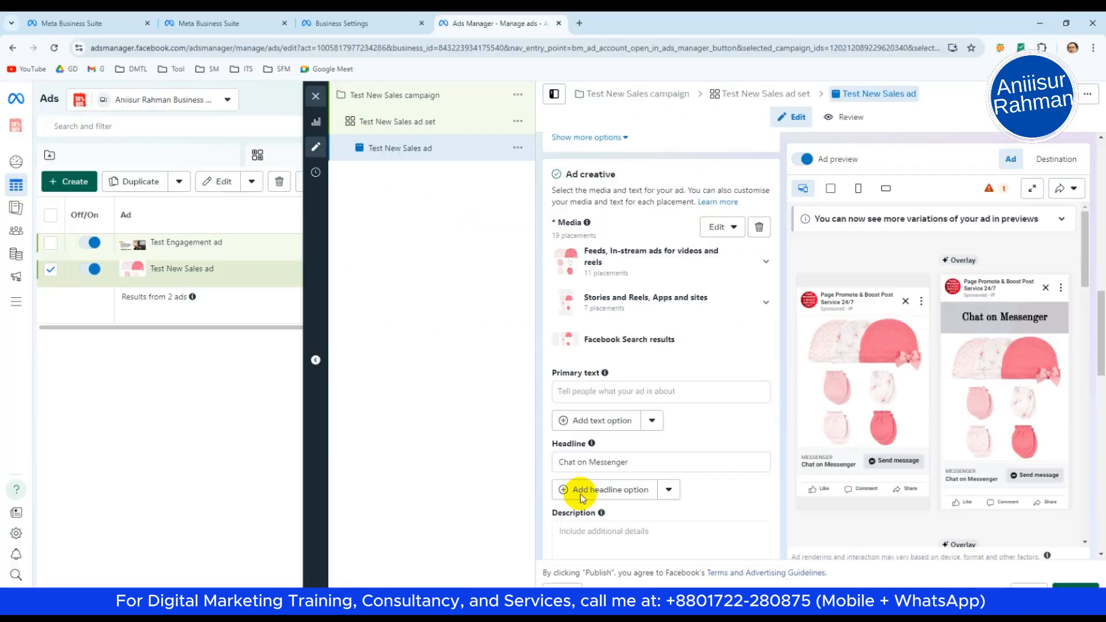
{"action": "left_click", "coordinate": [592, 401]}
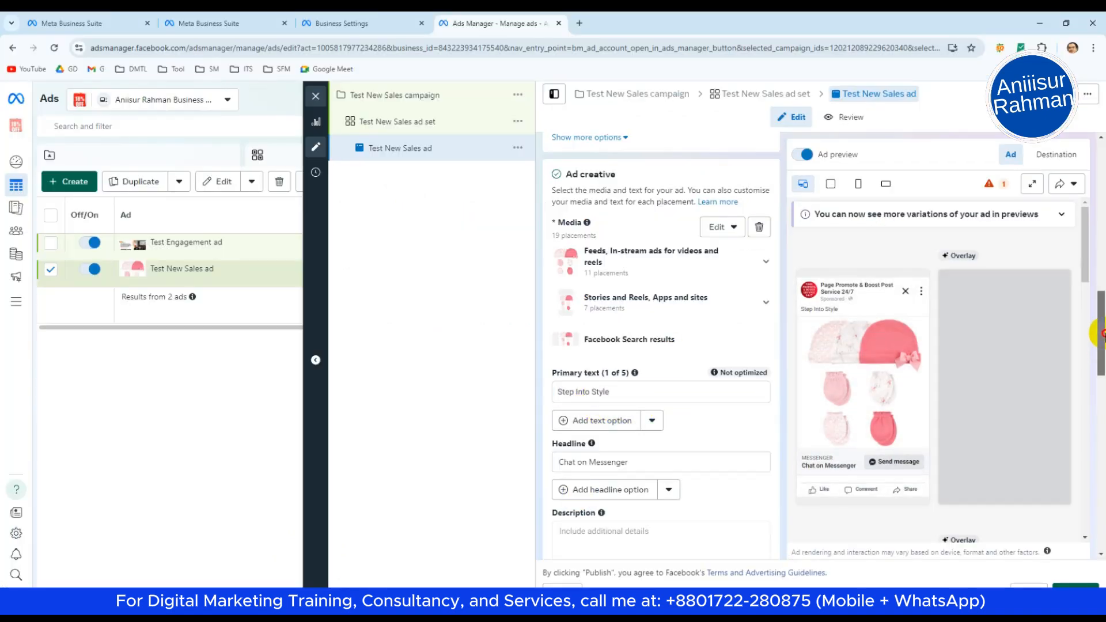
Keep "Chat on Messenger" as the headline and copy the first description paragraph from the Facebook Ad Copy document in Word into the ad's description
{"action": "scroll", "coordinate": [736, 346], "scroll_direction": "down", "scroll_amount": 2}
{"action": "left_click_drag", "start_coordinate": [644, 318], "coordinate": [483, 318]}
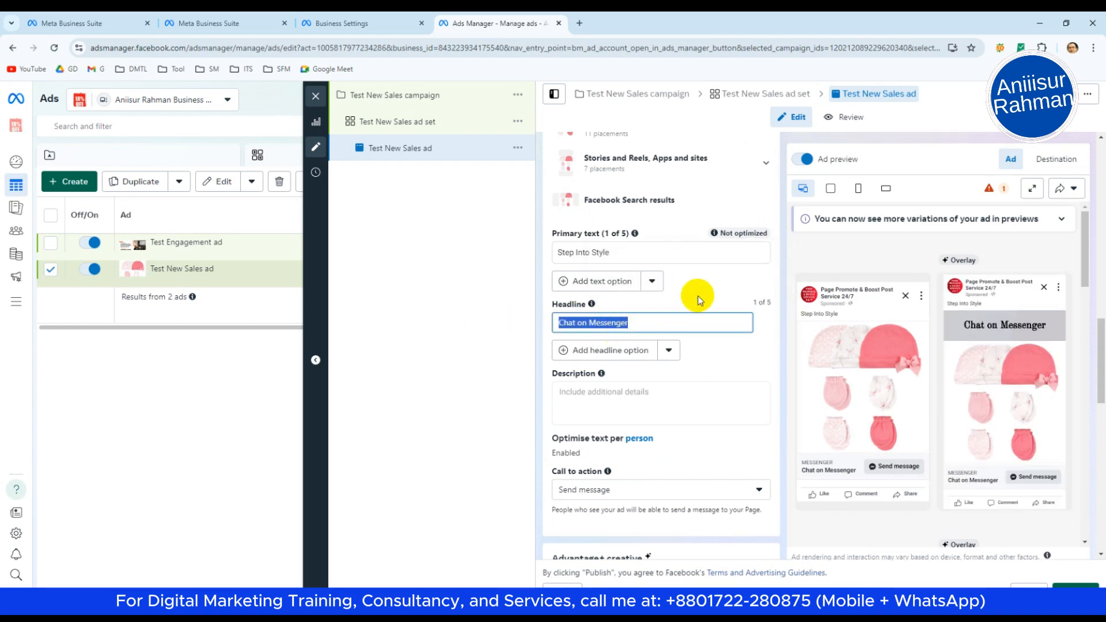
{"action": "left_click", "coordinate": [749, 343]}
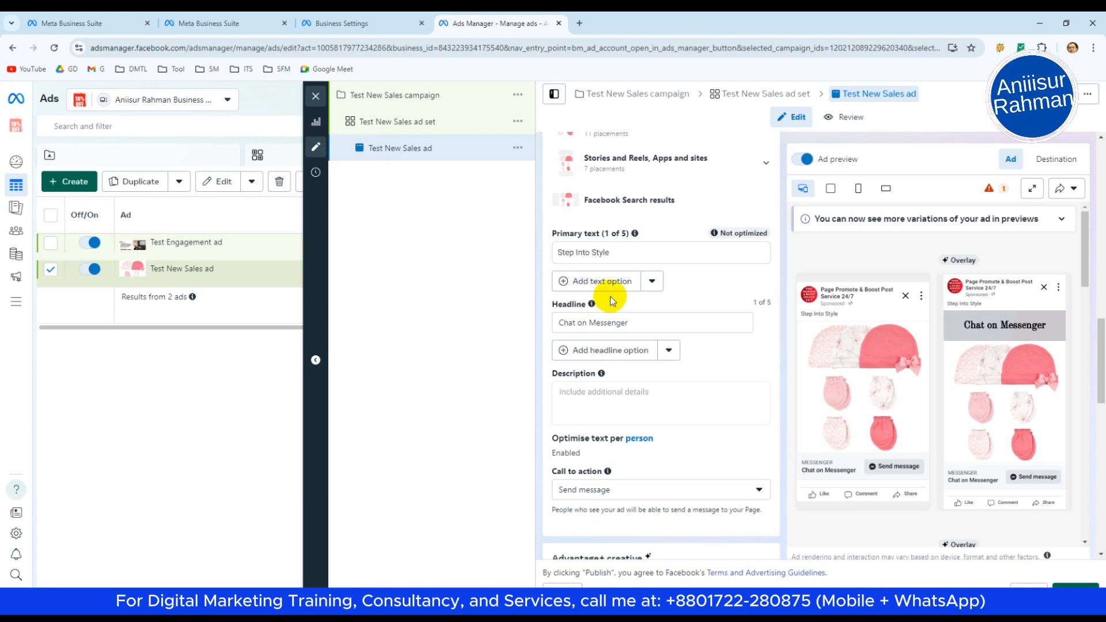
{"action": "left_click", "coordinate": [594, 404]}
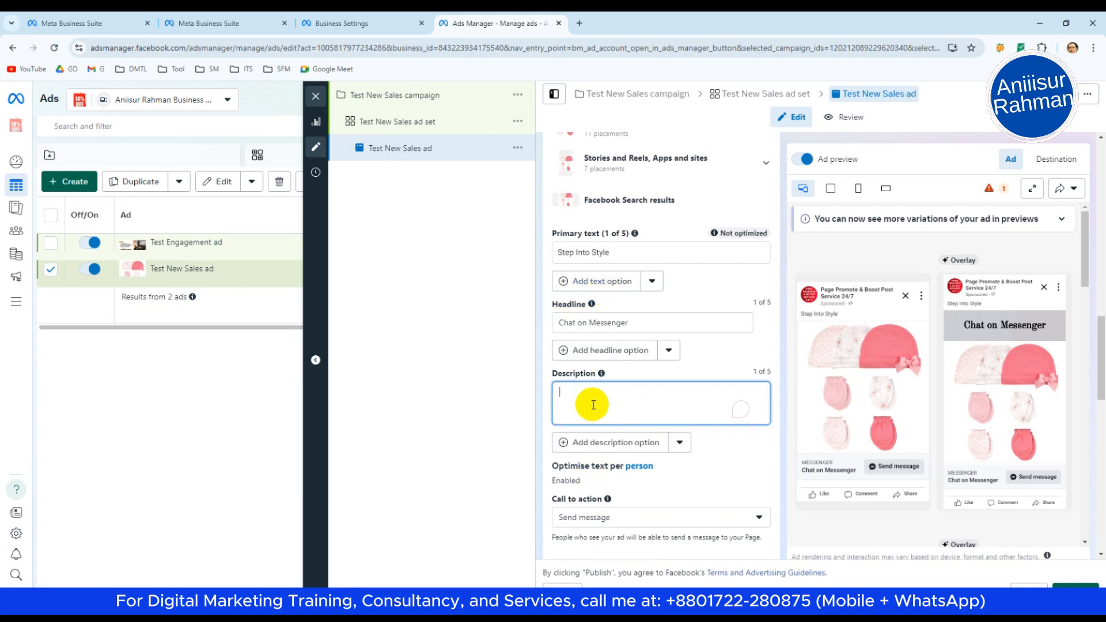
{"action": "key", "text": "alt+Tab"}
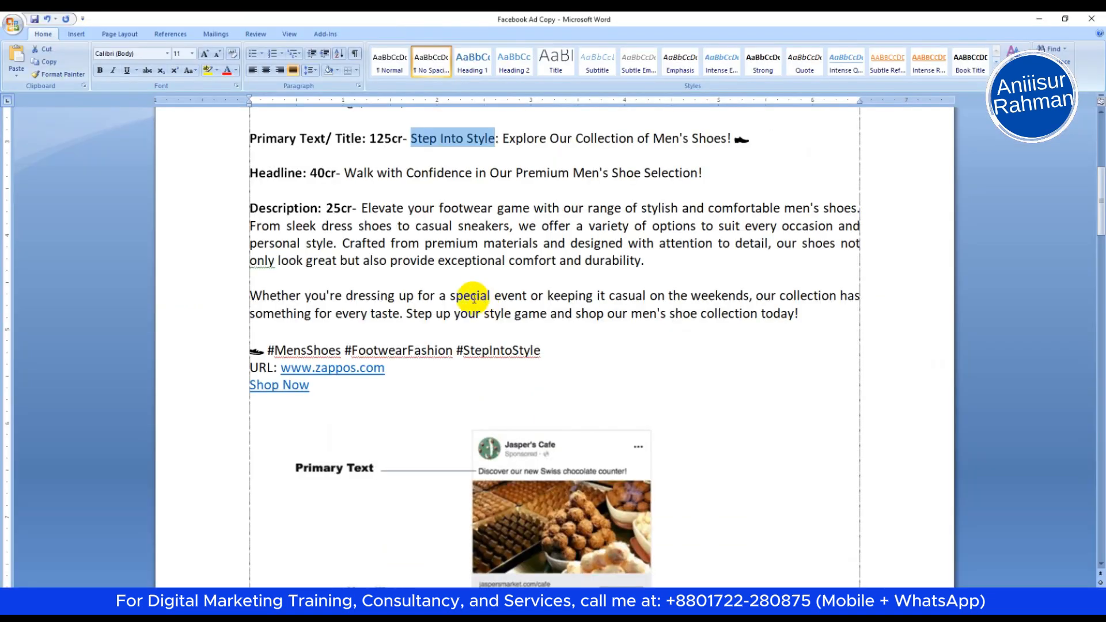
{"action": "double_click", "coordinate": [380, 209]}
{"action": "left_click_drag", "start_coordinate": [388, 264], "coordinate": [673, 258]}
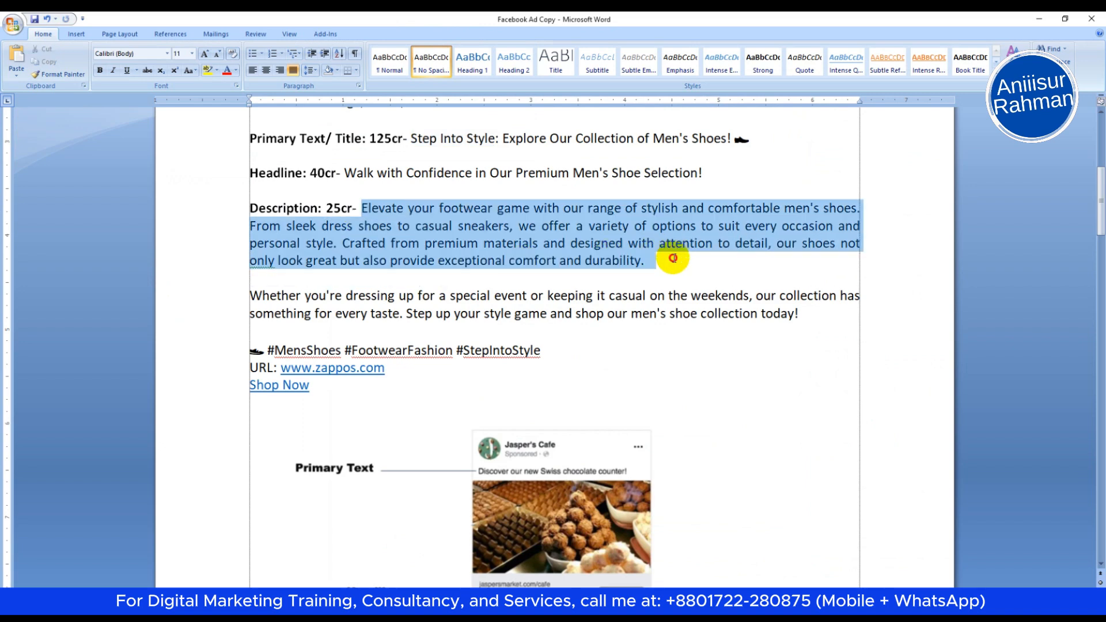
{"action": "key", "text": "alt+Tab"}
{"action": "left_click", "coordinate": [626, 405]}
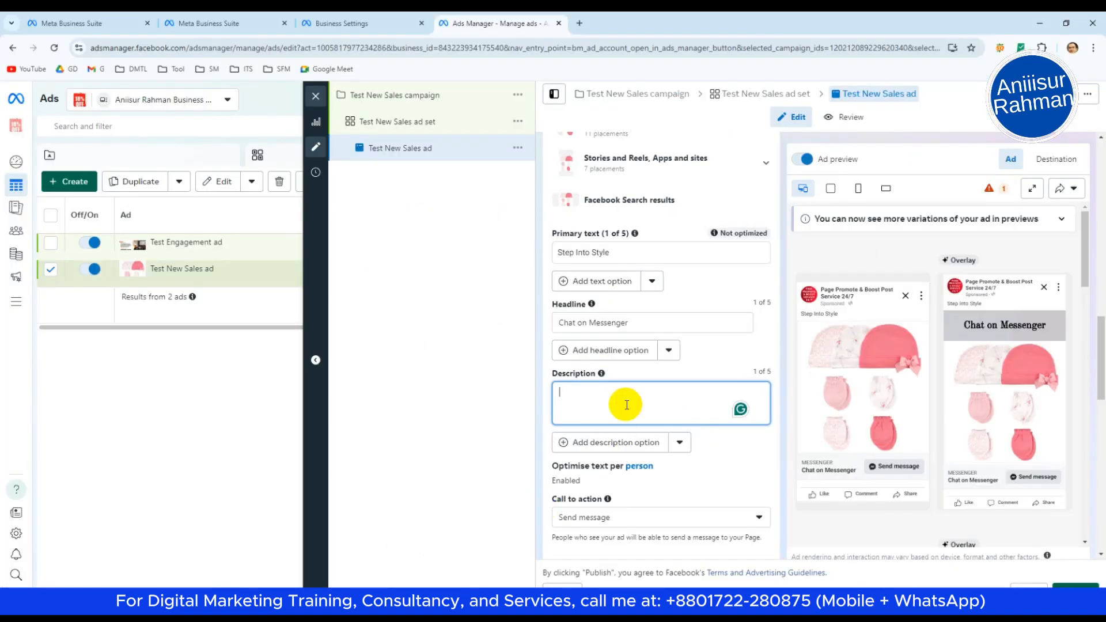
{"action": "key", "text": "ctrl+v"}
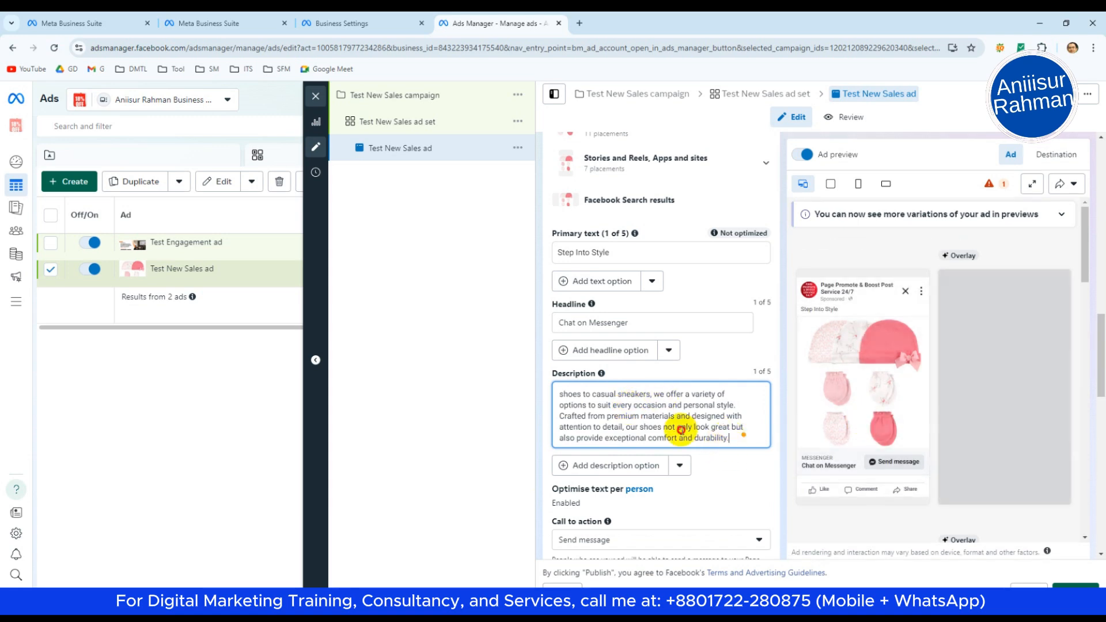
Shorten the ad's description by deleting its ending from "attention to detail" through "comfort and durability."
{"action": "left_click_drag", "start_coordinate": [740, 438], "coordinate": [558, 429]}
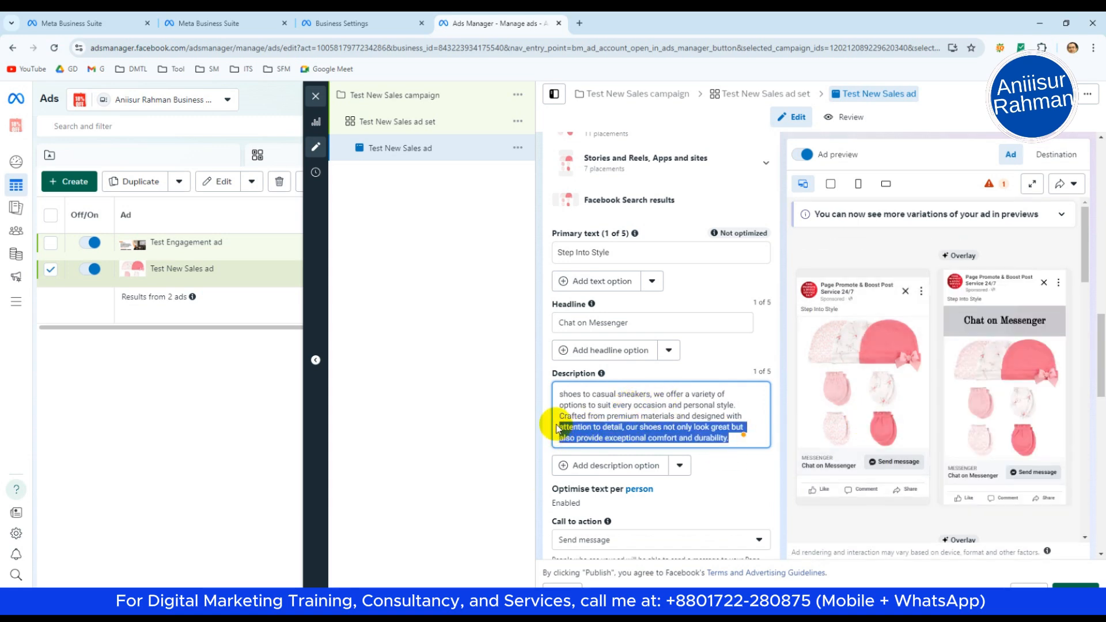
{"action": "left_click", "coordinate": [523, 452]}
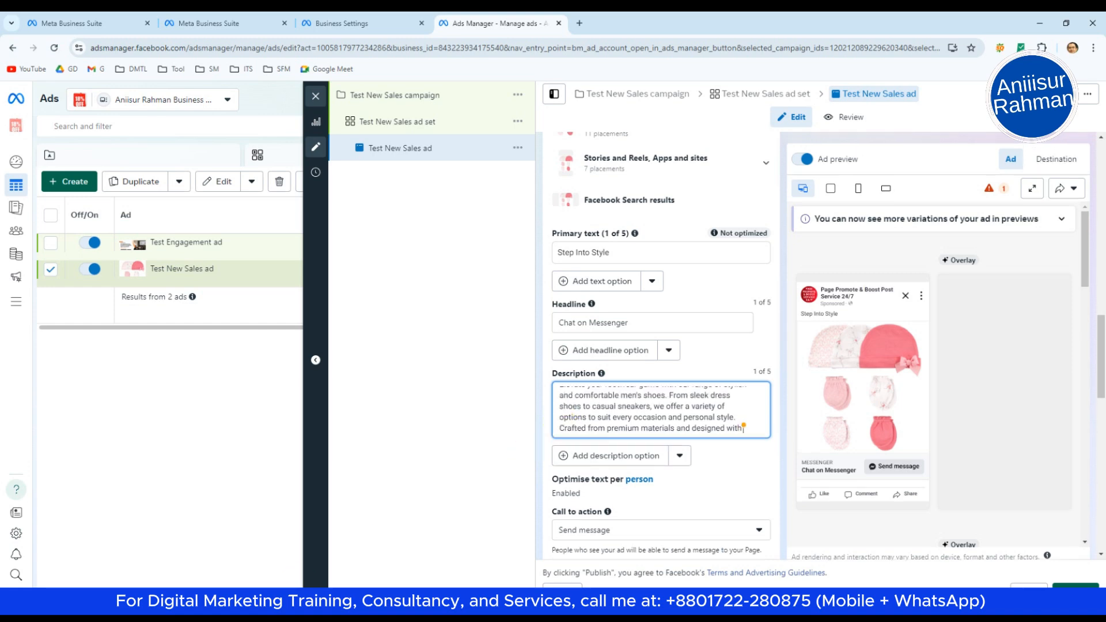
{"action": "key", "text": "alt+Tab"}
{"action": "key", "text": "alt+Tab"}
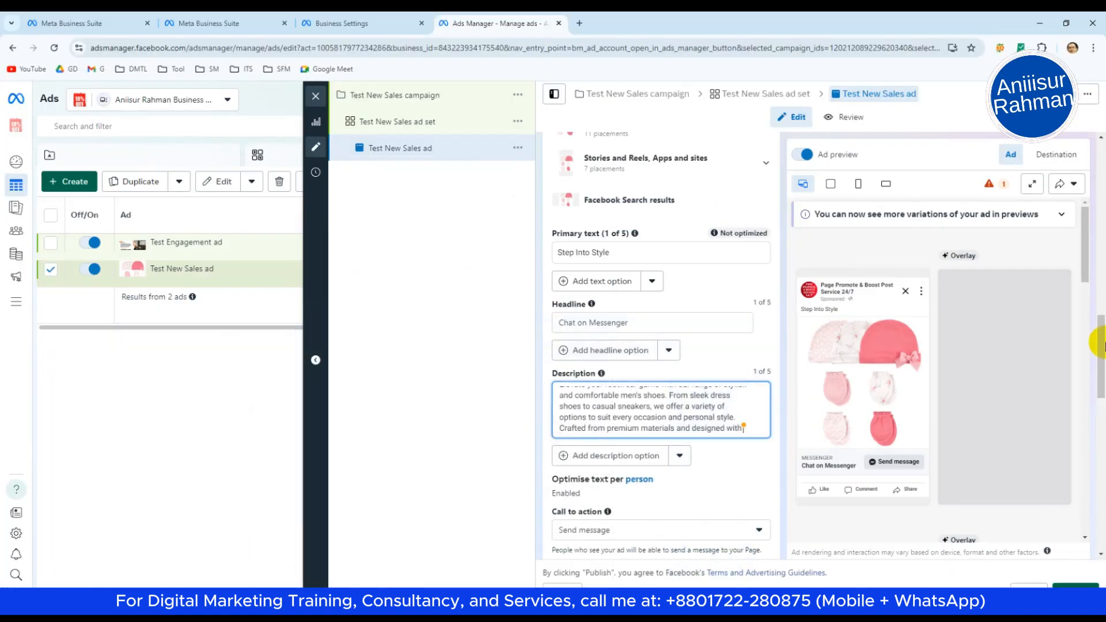
Check the call to action options, keeping Send message, and review the ad's message template and tracking settings
{"action": "left_click_drag", "start_coordinate": [1102, 369], "coordinate": [1102, 397]}
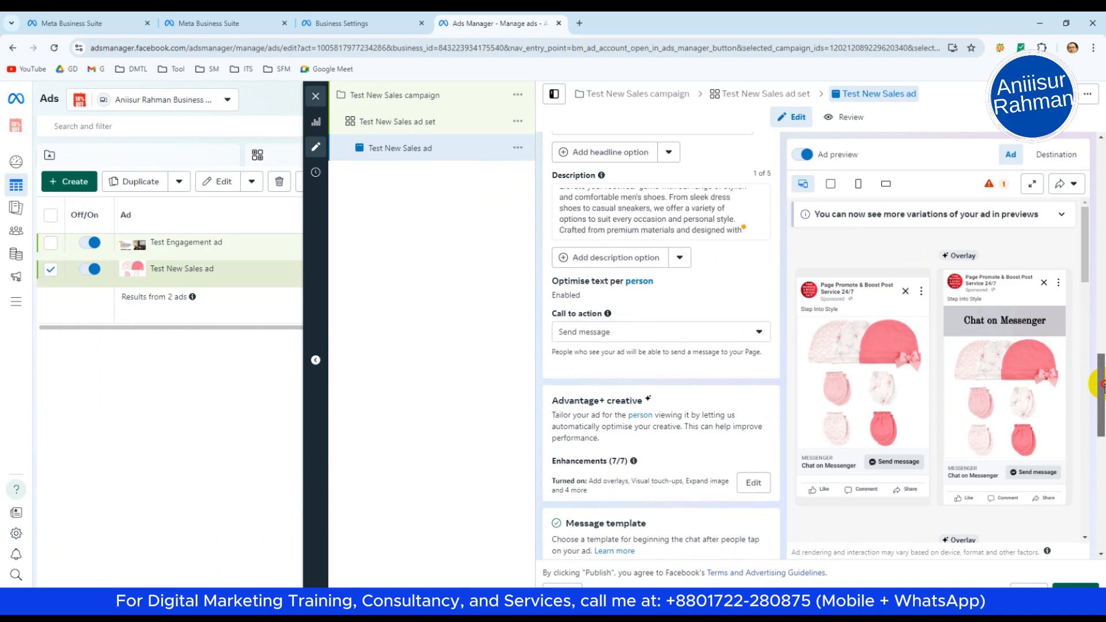
{"action": "left_click", "coordinate": [736, 328]}
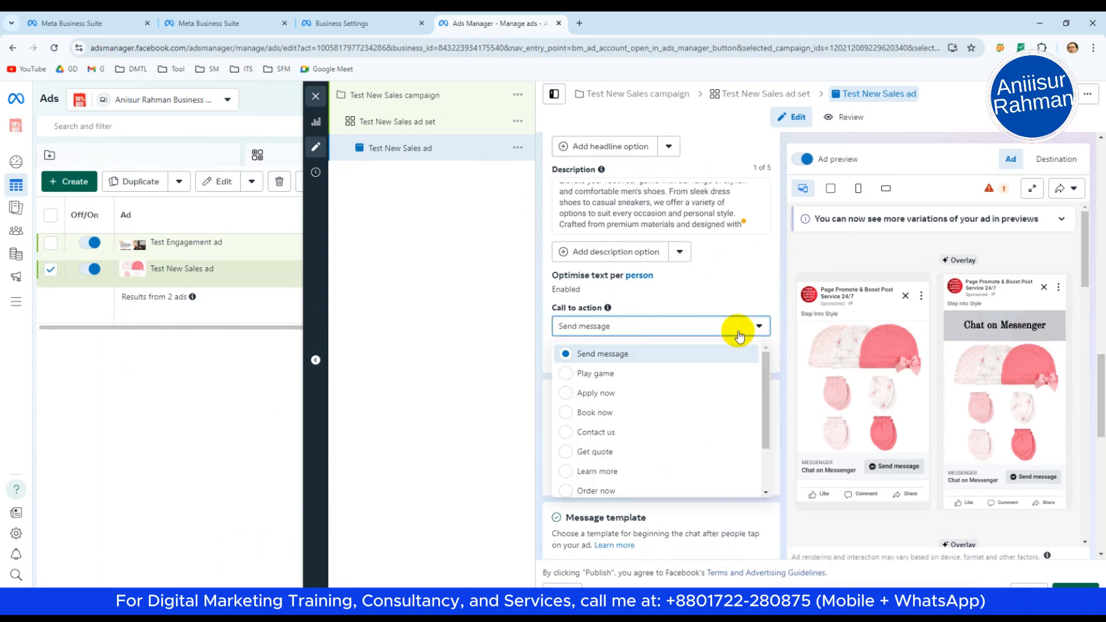
{"action": "left_click", "coordinate": [616, 327]}
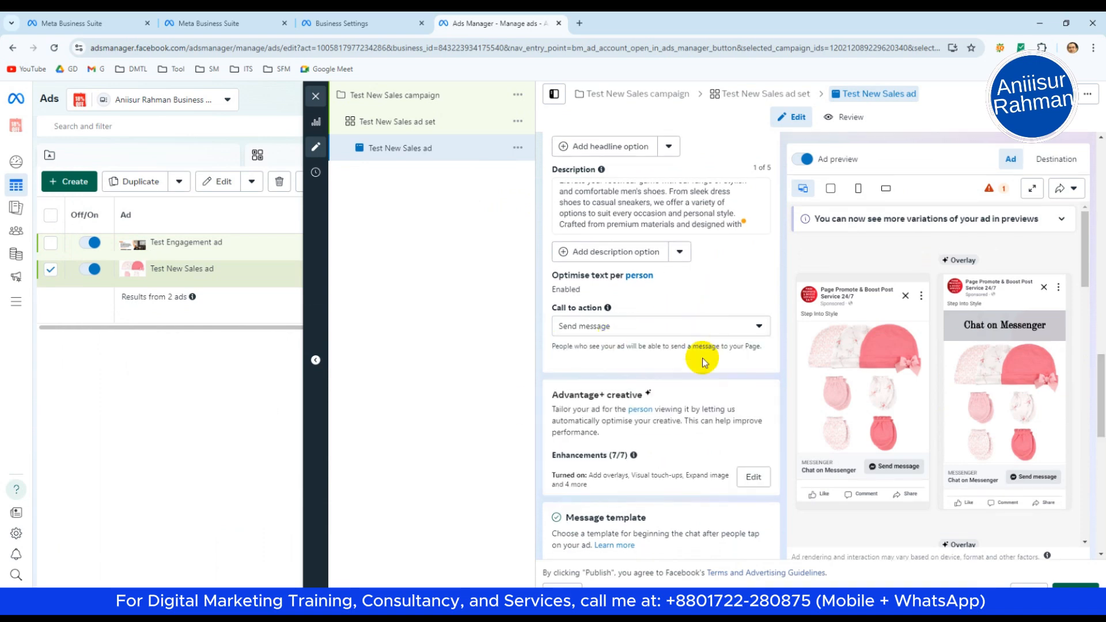
{"action": "left_click_drag", "start_coordinate": [1101, 367], "coordinate": [1101, 397]}
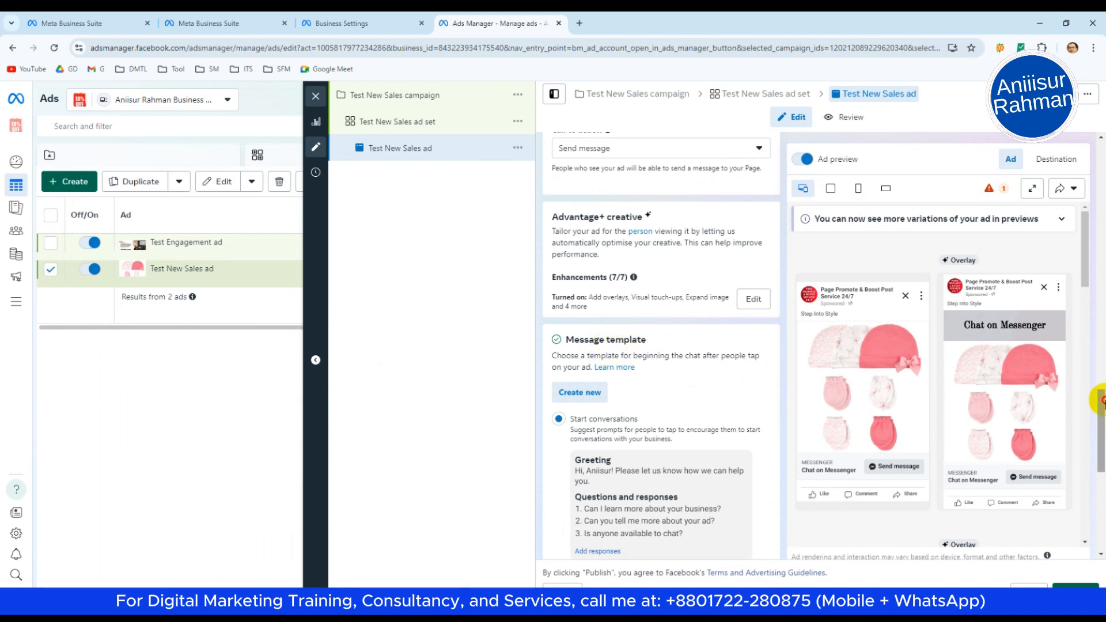
{"action": "scroll", "coordinate": [1100, 400], "scroll_direction": "down", "scroll_amount": 2}
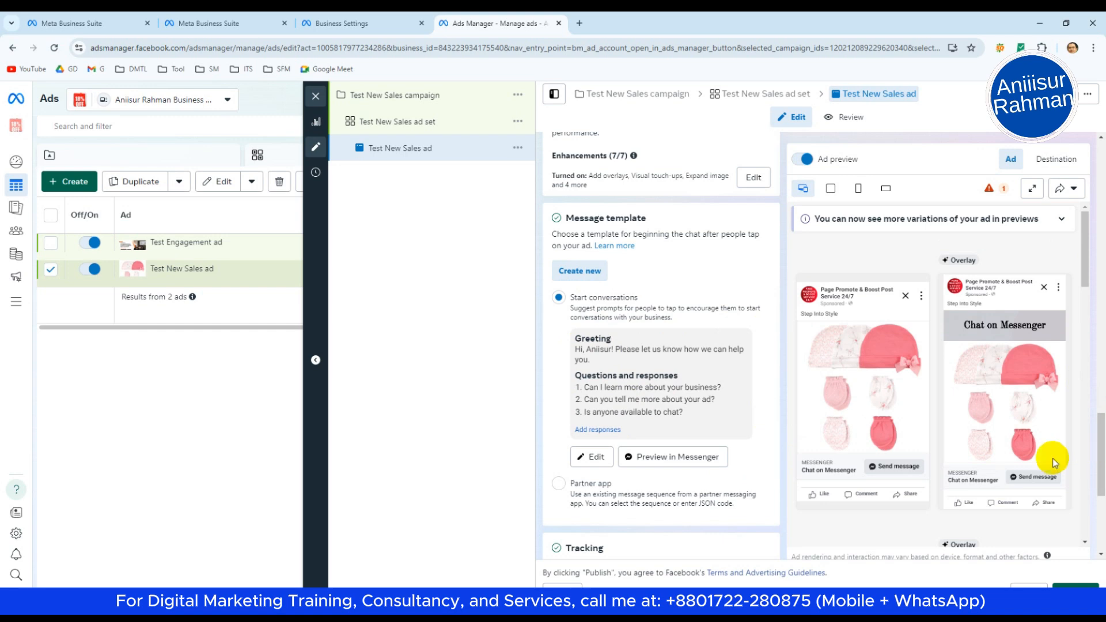
{"action": "left_click_drag", "start_coordinate": [1100, 446], "coordinate": [1100, 517]}
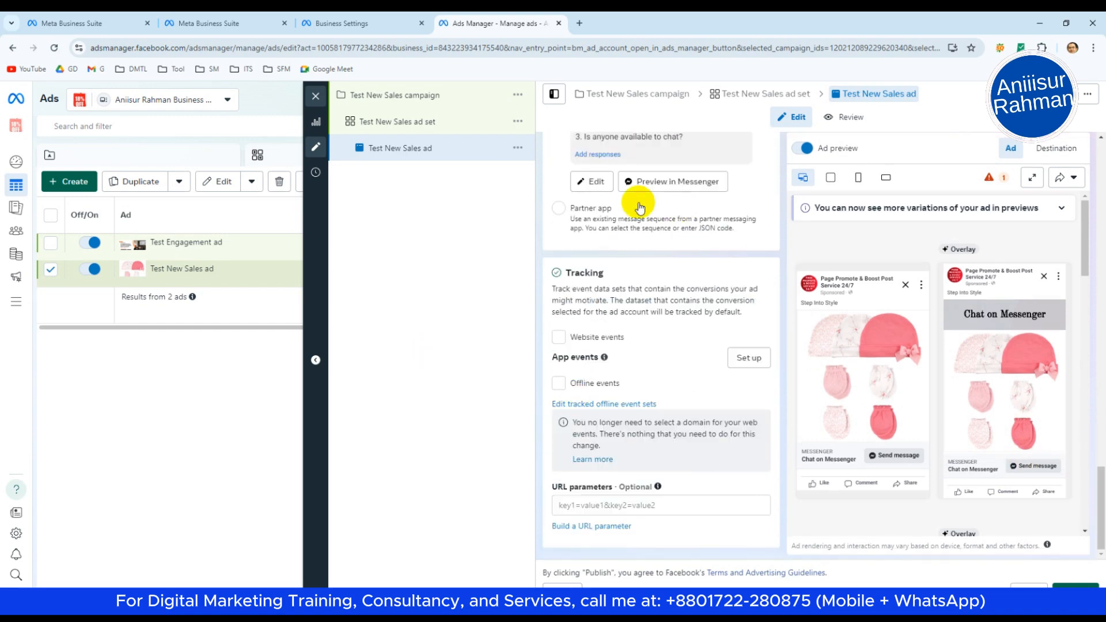